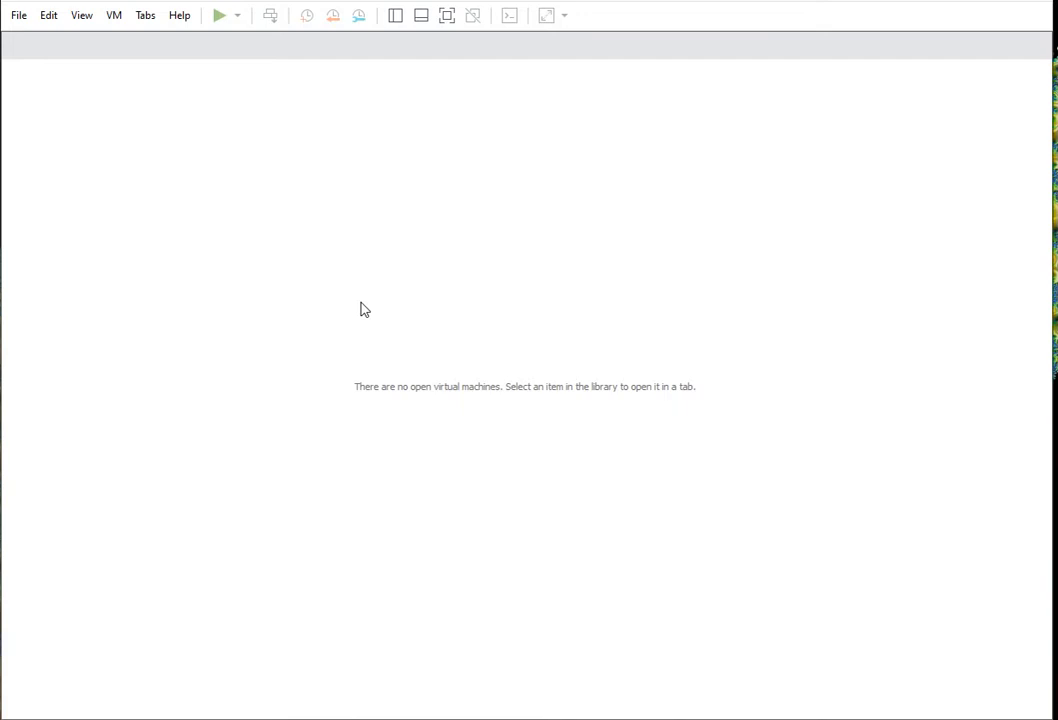
- Open the File menu to reach the commands for creating a virtual machine
{"action": "left_click", "coordinate": [19, 16]}
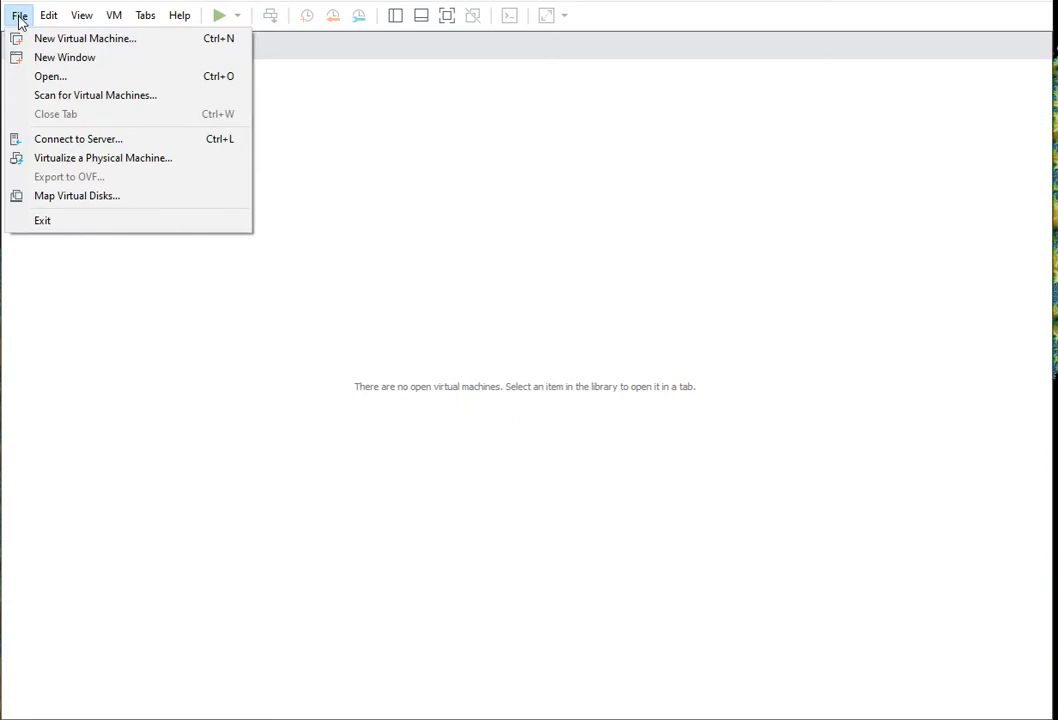
- Start a Typical new VM, install the OS later, and choose VMware ESX / ESXi 6.x as the guest
{"action": "left_click", "coordinate": [55, 40]}
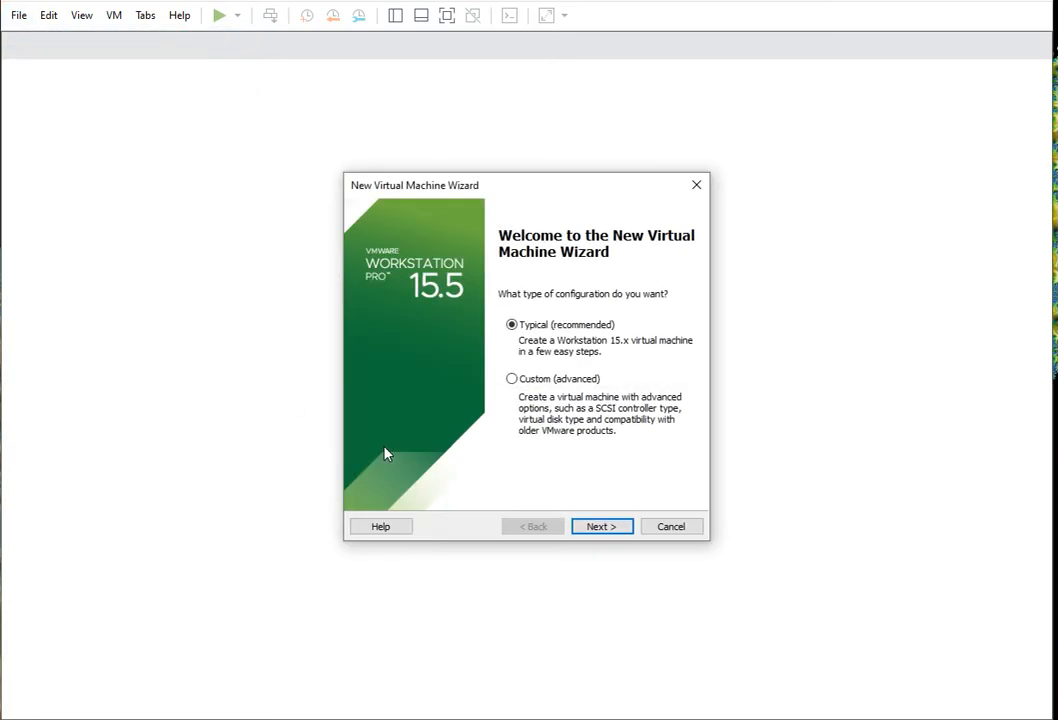
{"action": "left_click", "coordinate": [612, 528]}
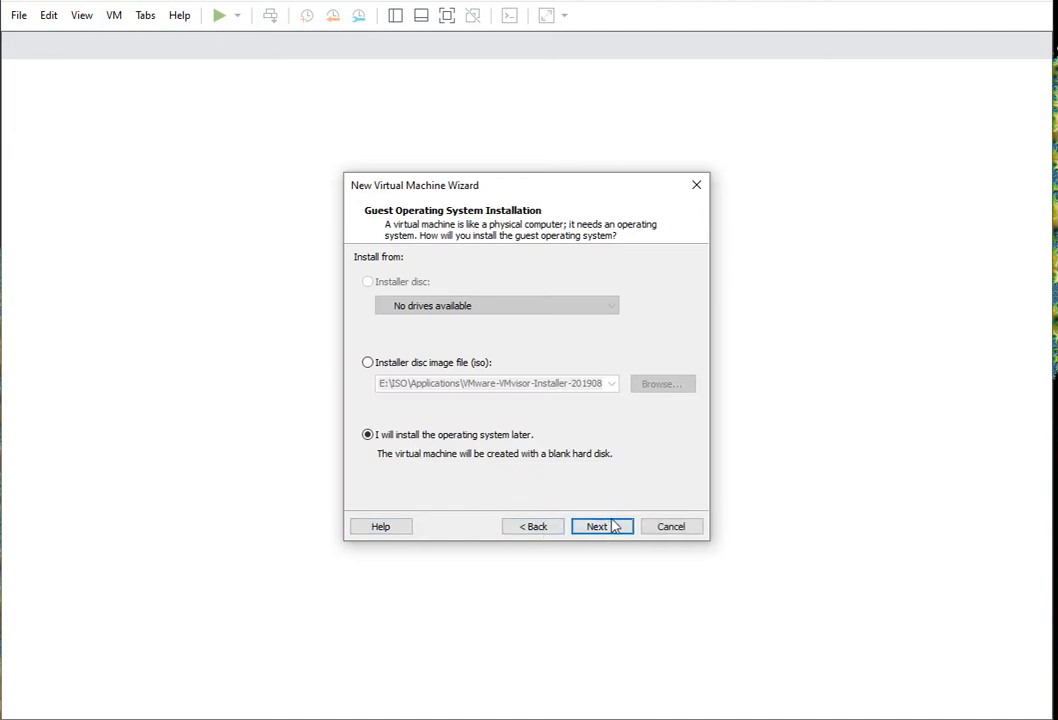
{"action": "left_click", "coordinate": [602, 529]}
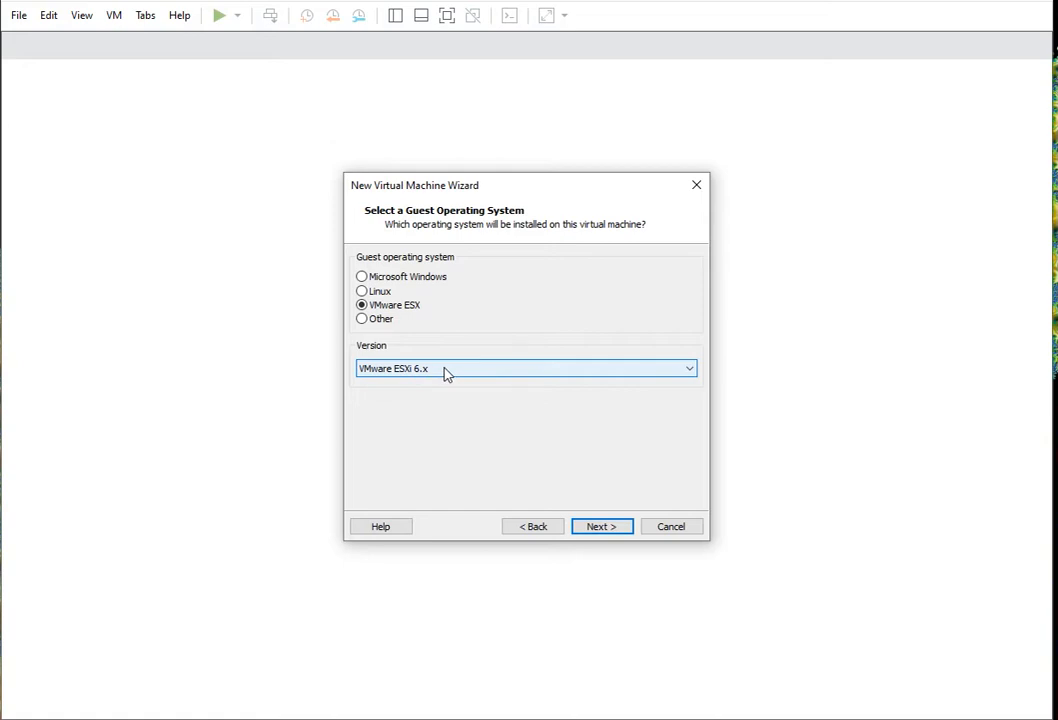
{"action": "left_click", "coordinate": [602, 526]}
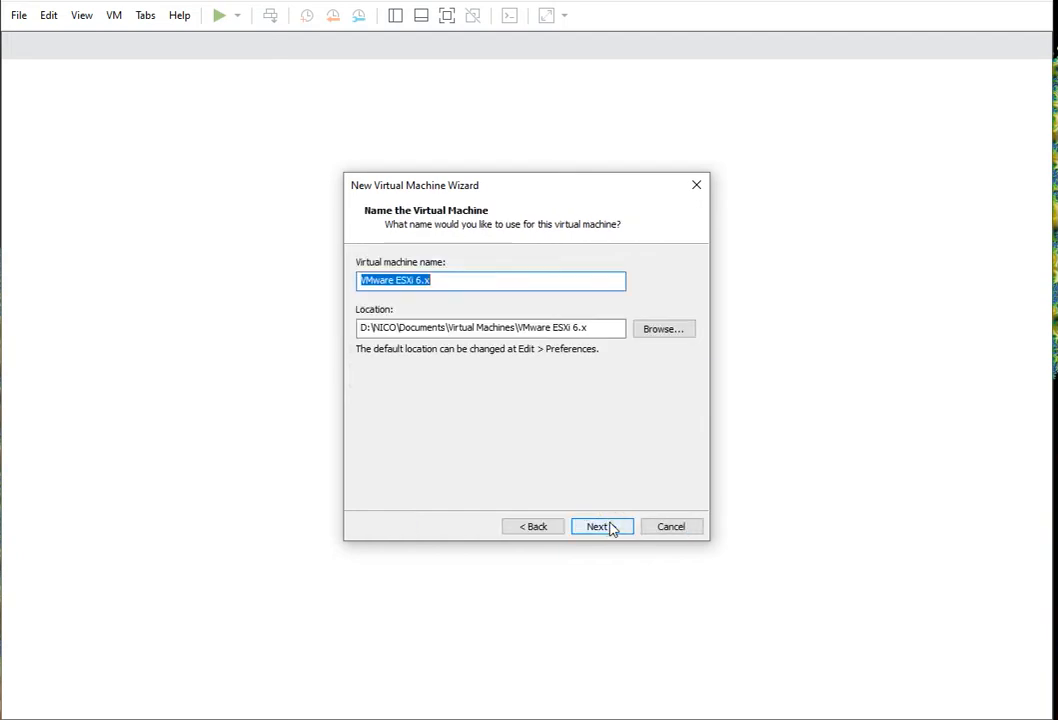
{"action": "left_click", "coordinate": [460, 283]}
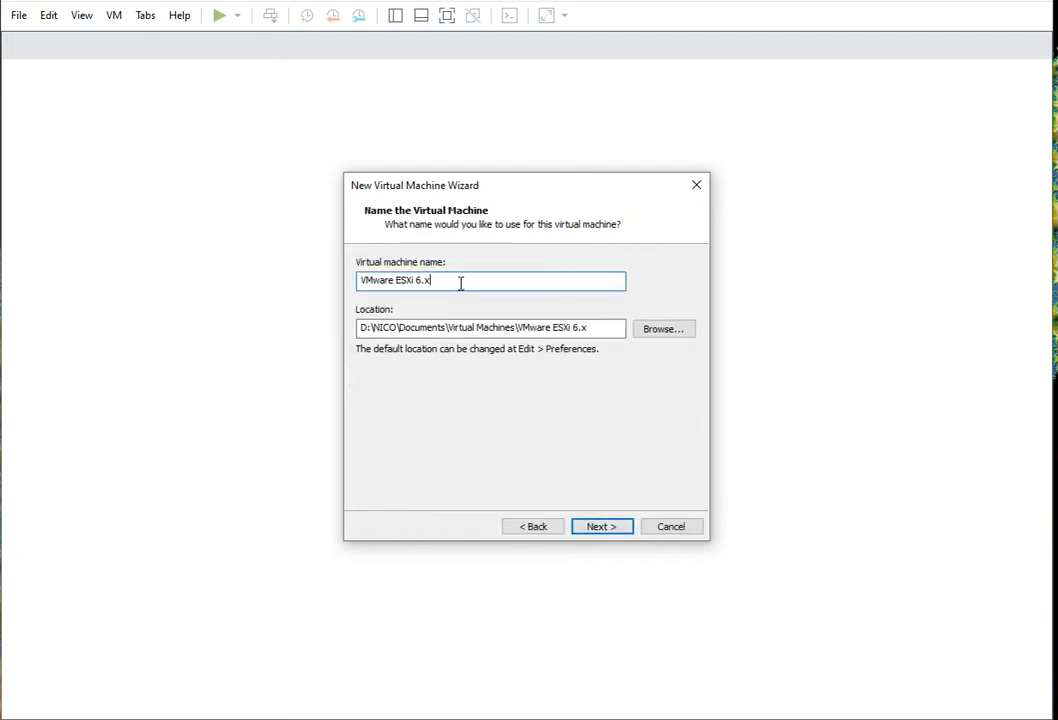
- Keep the default VM name, store the 40 GB disk as a single file, and finish
{"action": "left_click", "coordinate": [602, 527]}
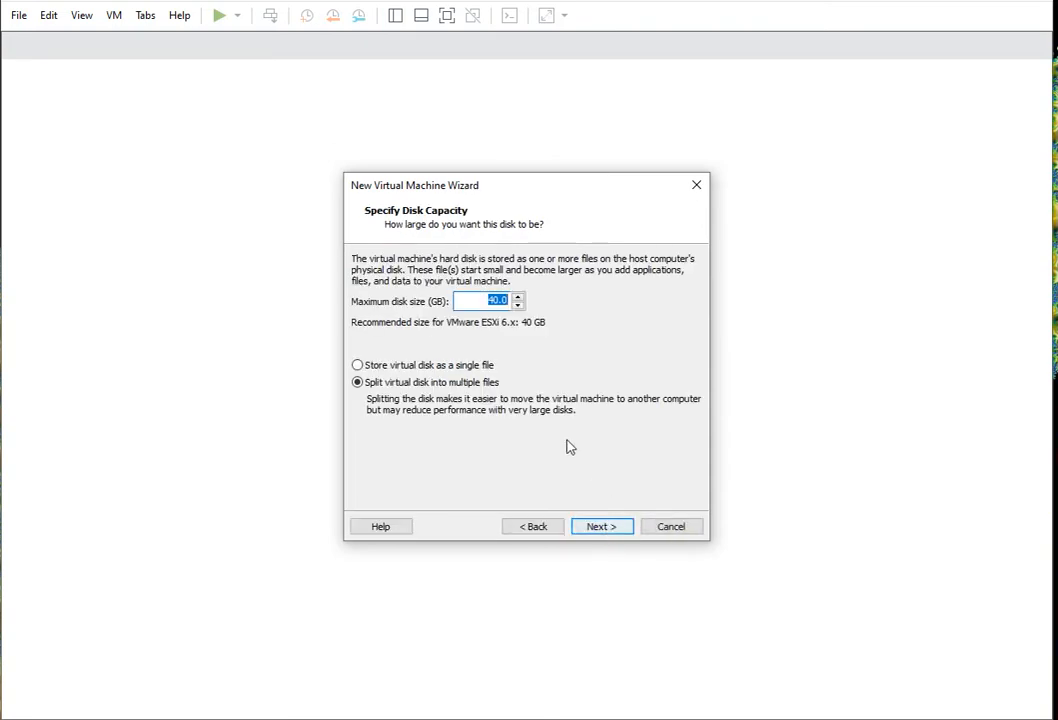
{"action": "left_click", "coordinate": [378, 366]}
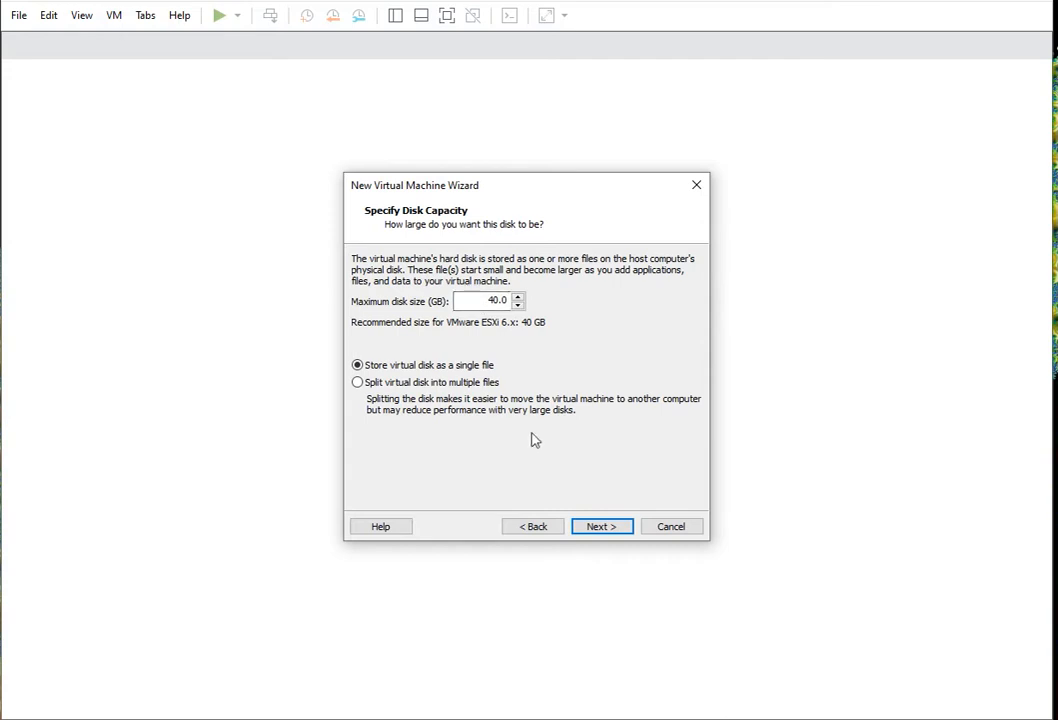
{"action": "left_click", "coordinate": [605, 531]}
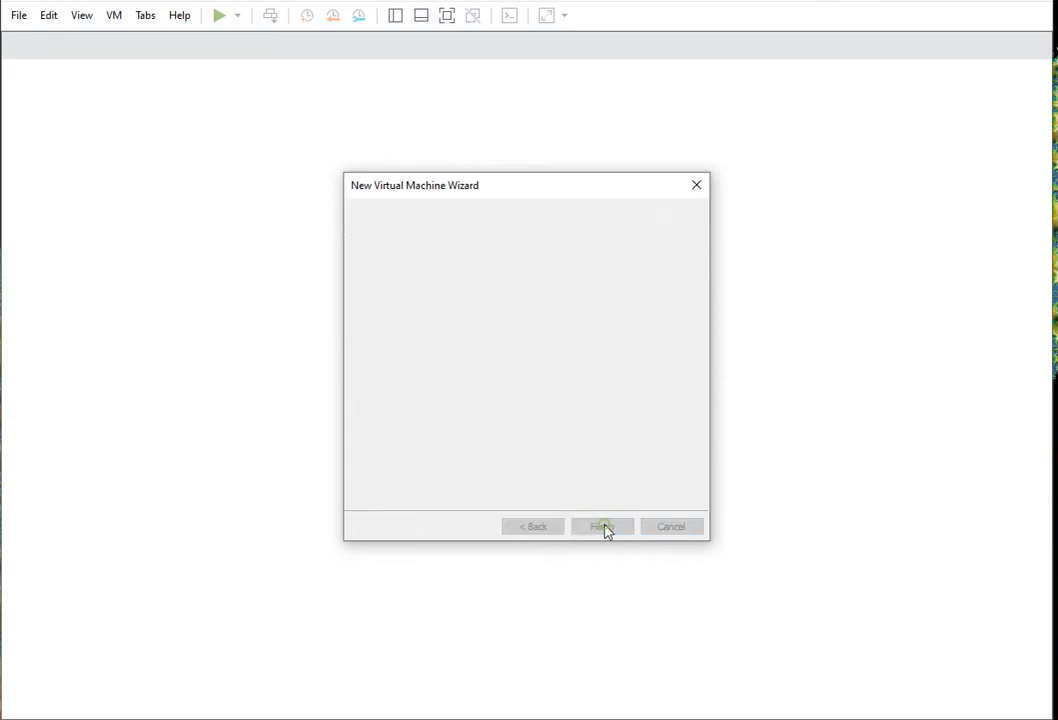
{"action": "left_click", "coordinate": [621, 528]}
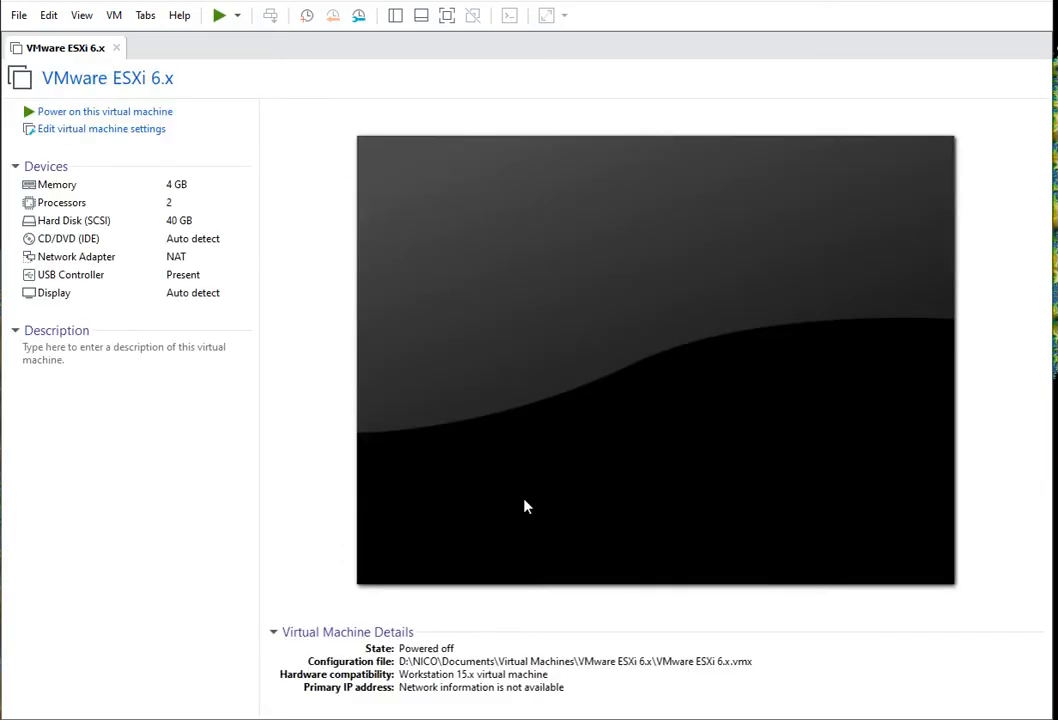
- Set the VM's network adapter to Bridged in its hardware settings
{"action": "left_click", "coordinate": [58, 204]}
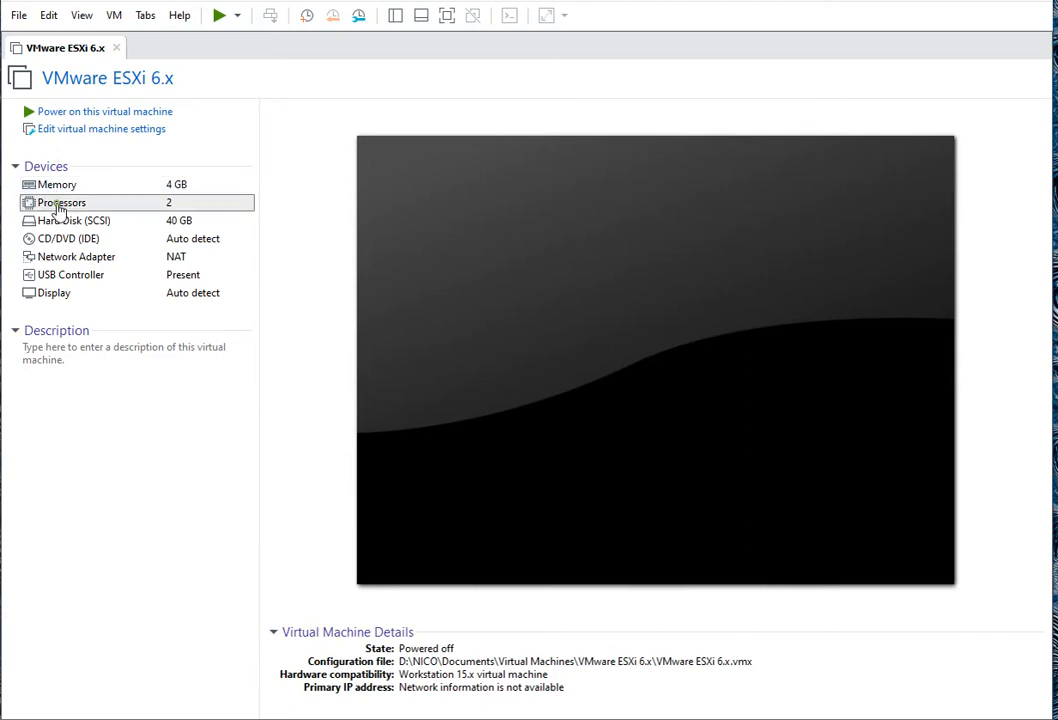
{"action": "double_click", "coordinate": [57, 204]}
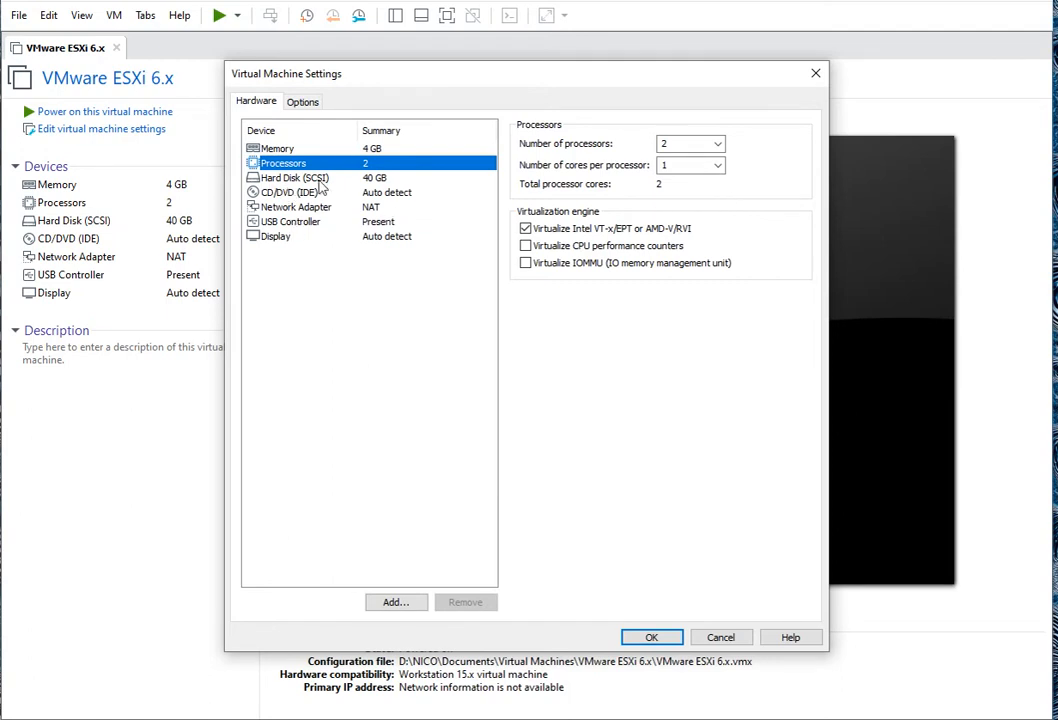
{"action": "left_click", "coordinate": [300, 193]}
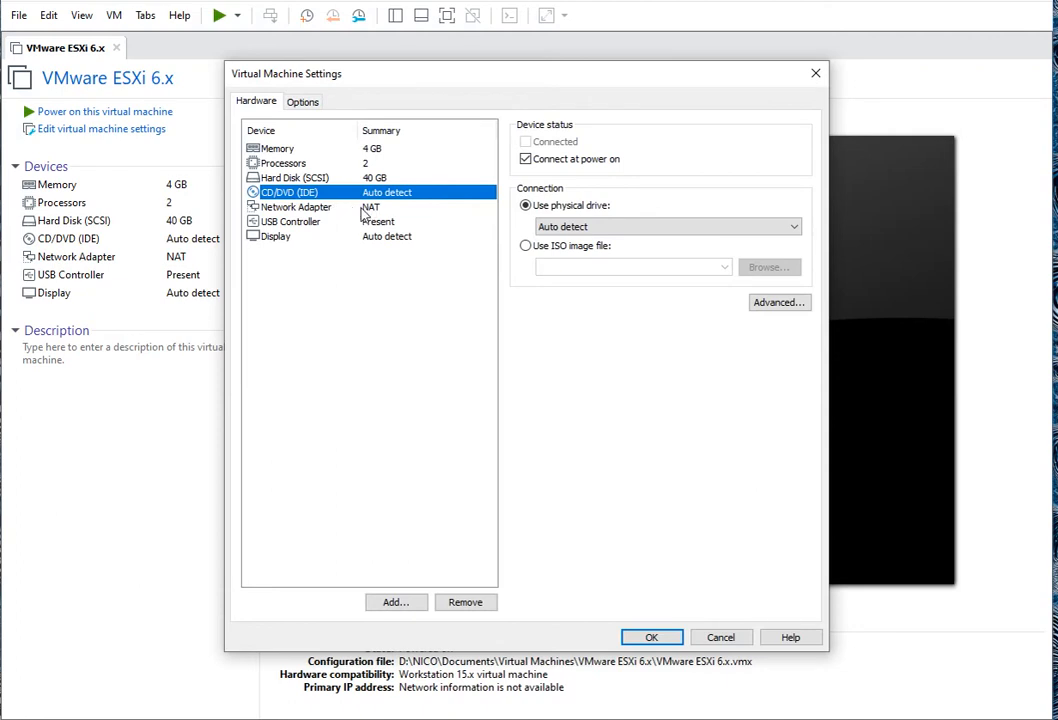
{"action": "left_click", "coordinate": [297, 208]}
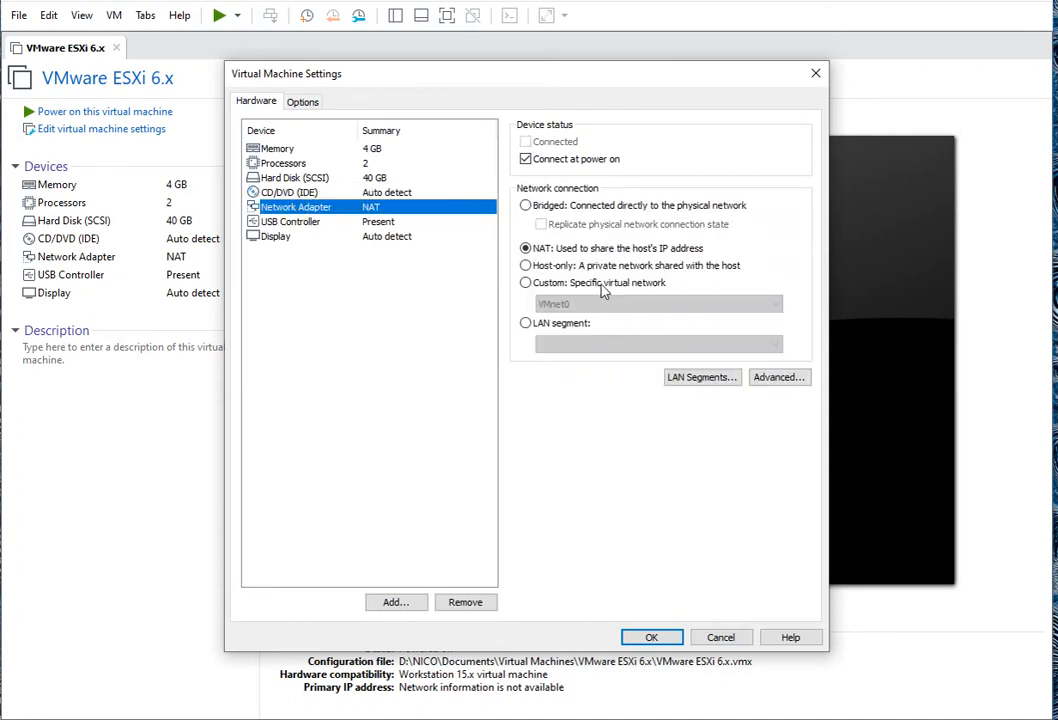
{"action": "left_click", "coordinate": [526, 206]}
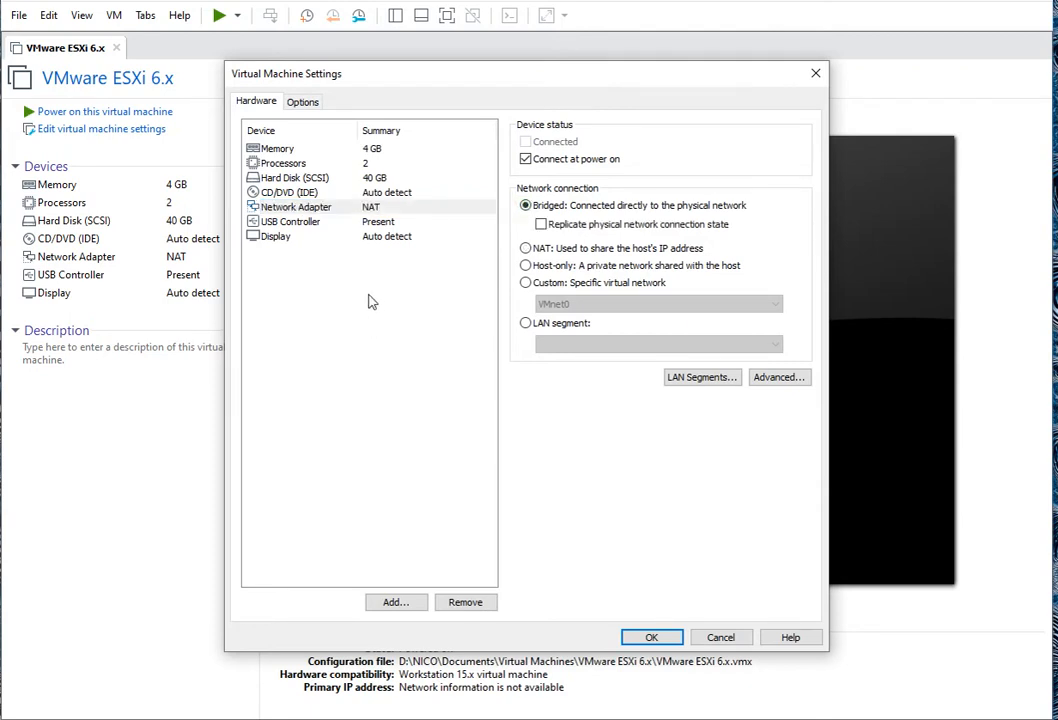
- Attach the ESXi installer ISO from Téléchargements to the CD/DVD drive and apply the settings
{"action": "left_click", "coordinate": [291, 194]}
{"action": "left_click", "coordinate": [570, 246]}
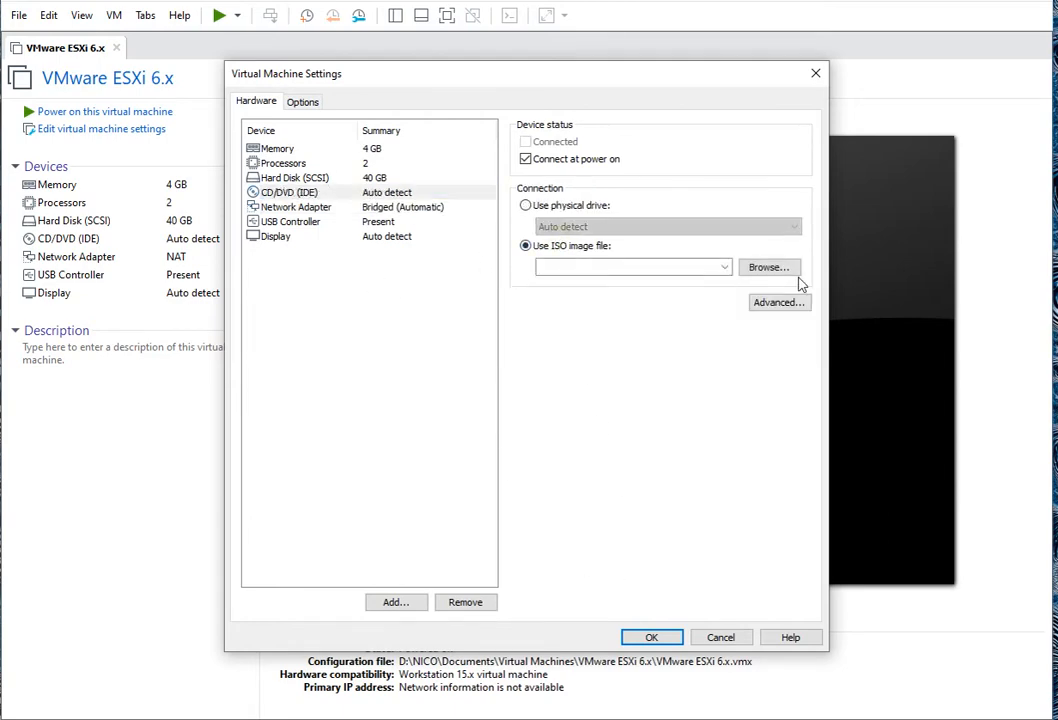
{"action": "left_click", "coordinate": [786, 272]}
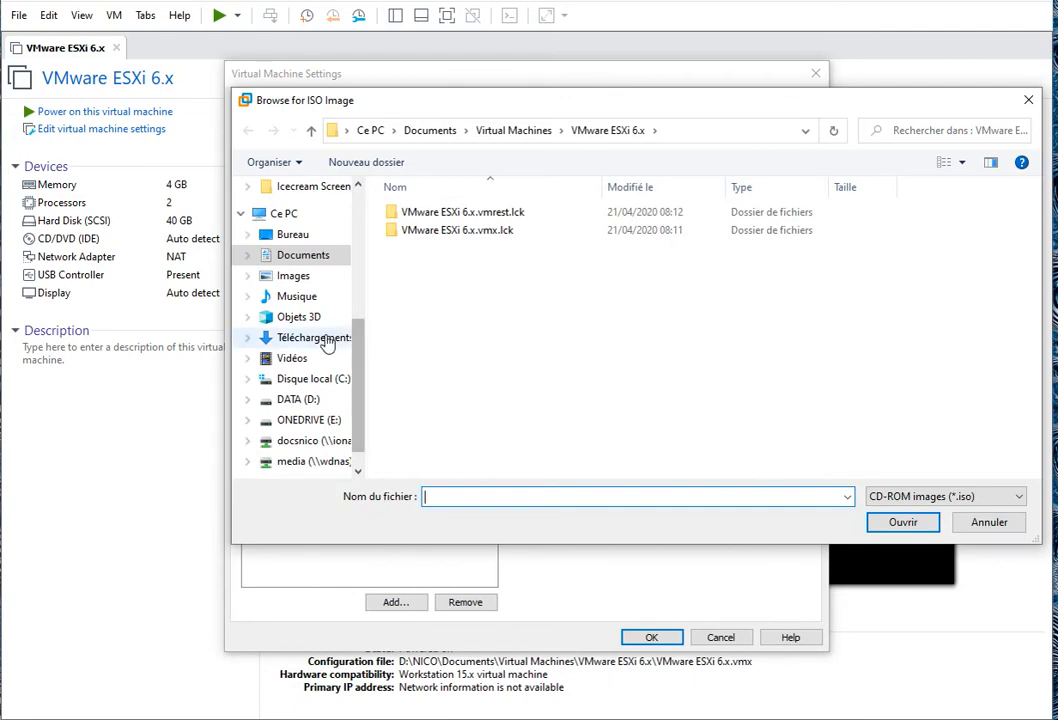
{"action": "left_click", "coordinate": [330, 337]}
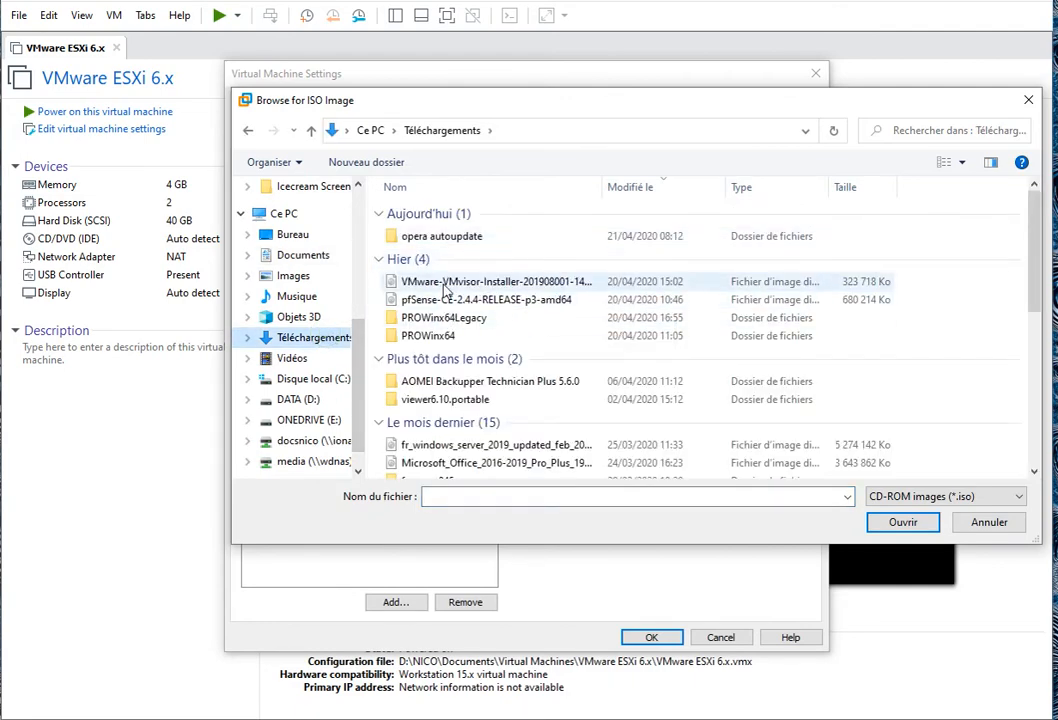
{"action": "left_click", "coordinate": [445, 284]}
{"action": "double_click", "coordinate": [470, 284]}
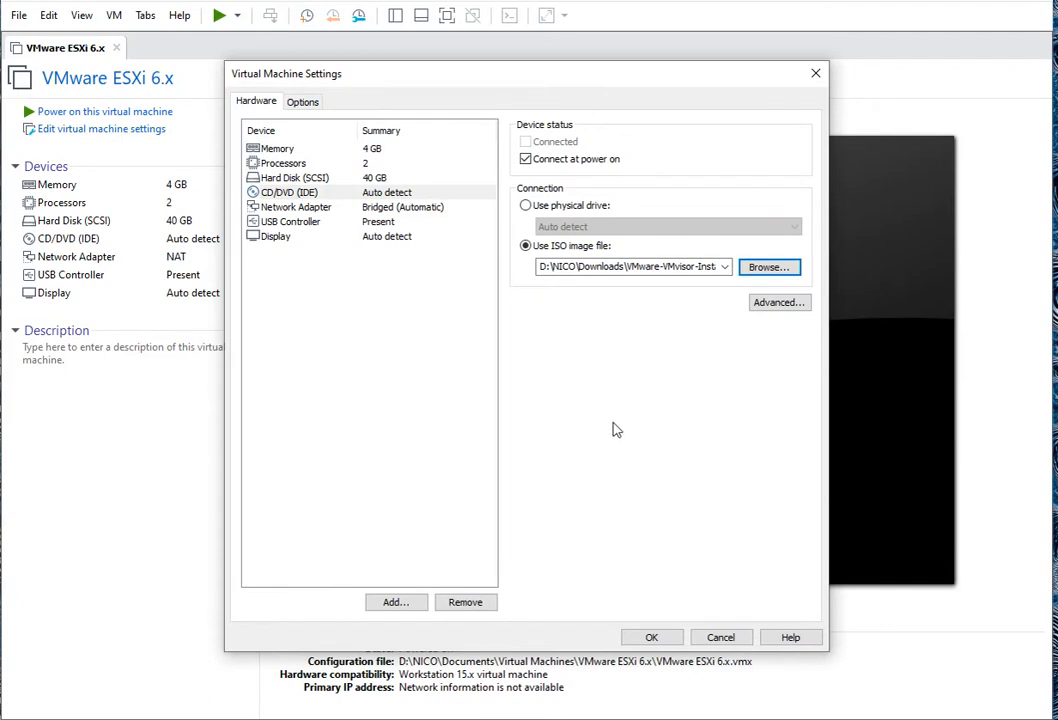
{"action": "left_click", "coordinate": [652, 638]}
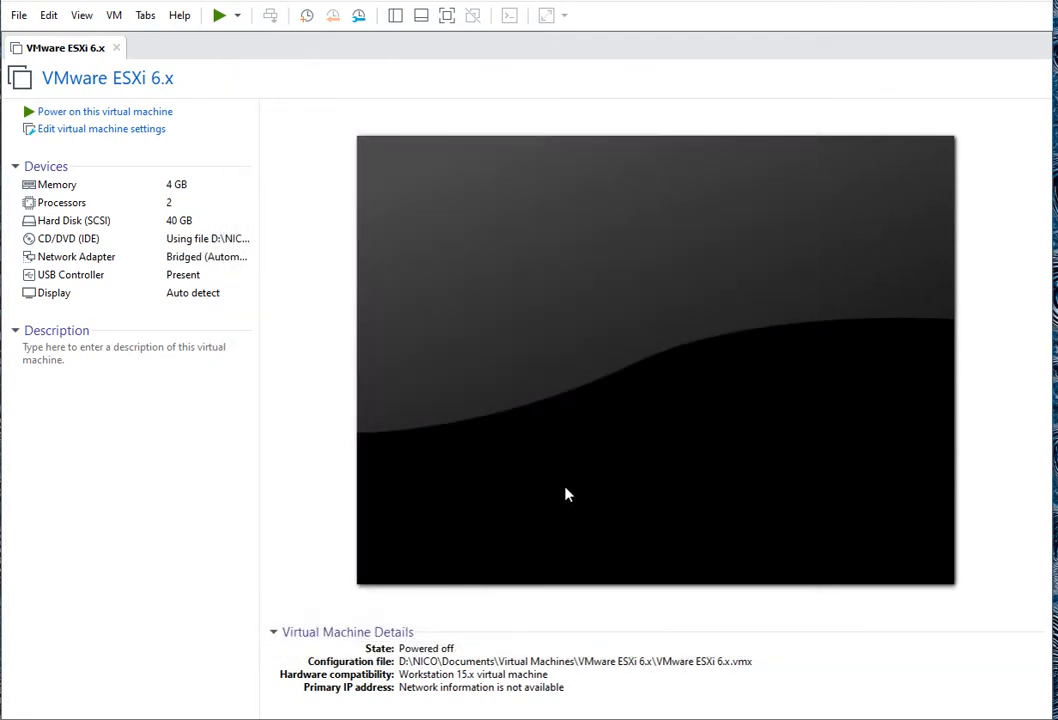
- Power on the VM and widen the window to show the whole console
{"action": "left_click", "coordinate": [76, 112]}
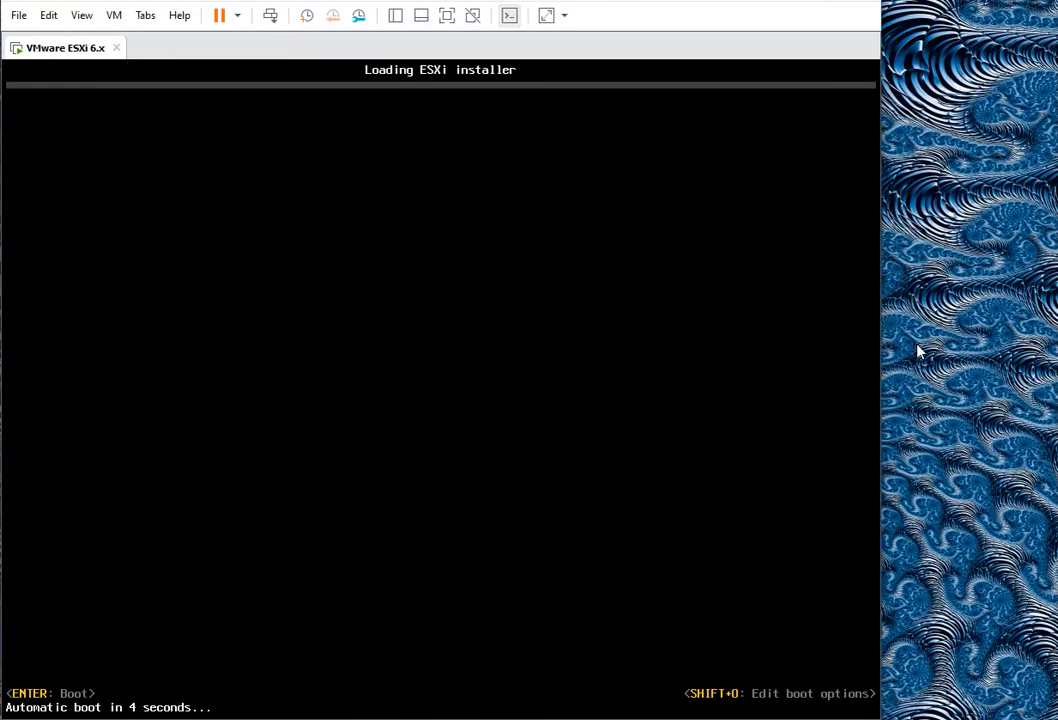
{"action": "left_click_drag", "start_coordinate": [881, 338], "coordinate": [1053, 335]}
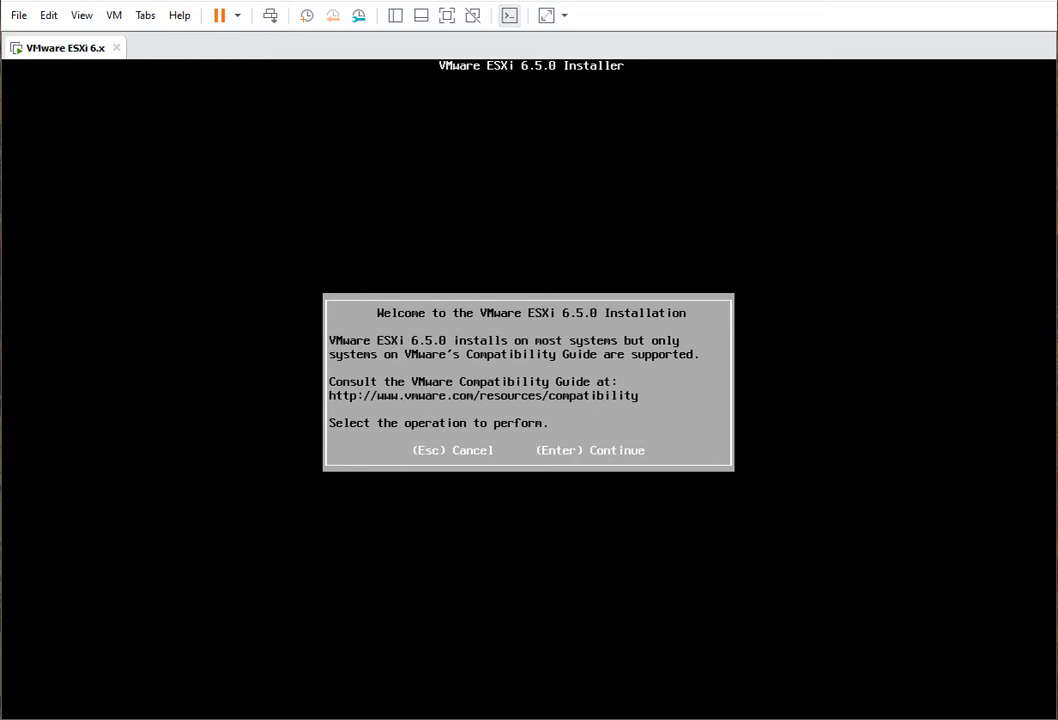
- Pass the ESXi welcome screen, accept the licence, and select the 40 GB local disk
{"action": "key", "text": "Return"}
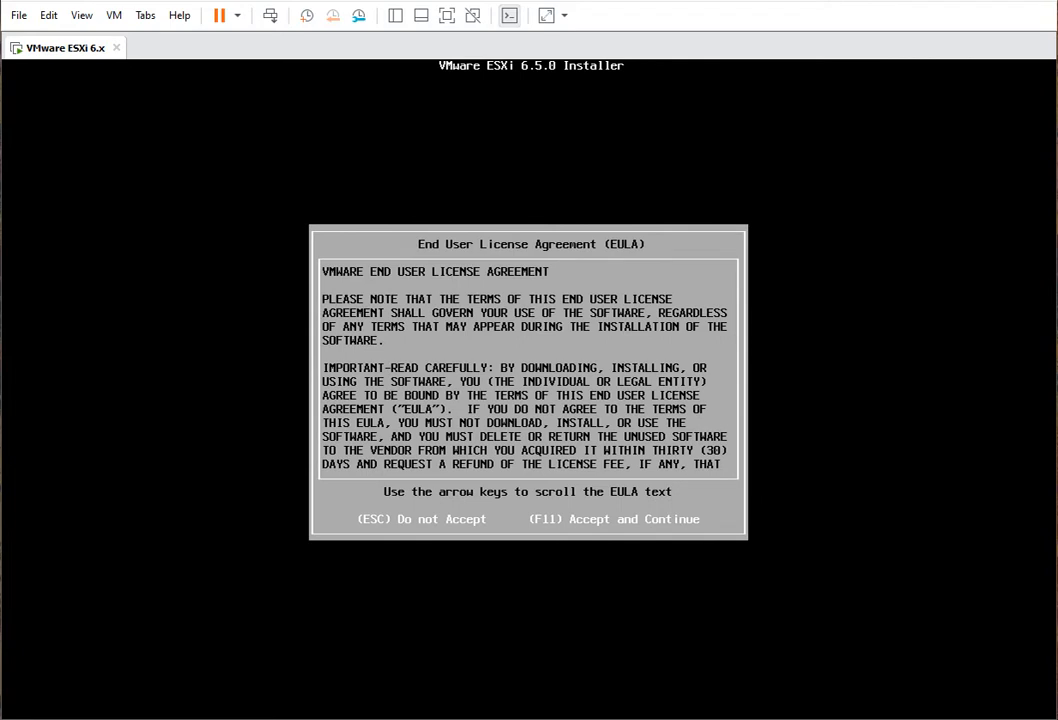
{"action": "key", "text": "F11"}
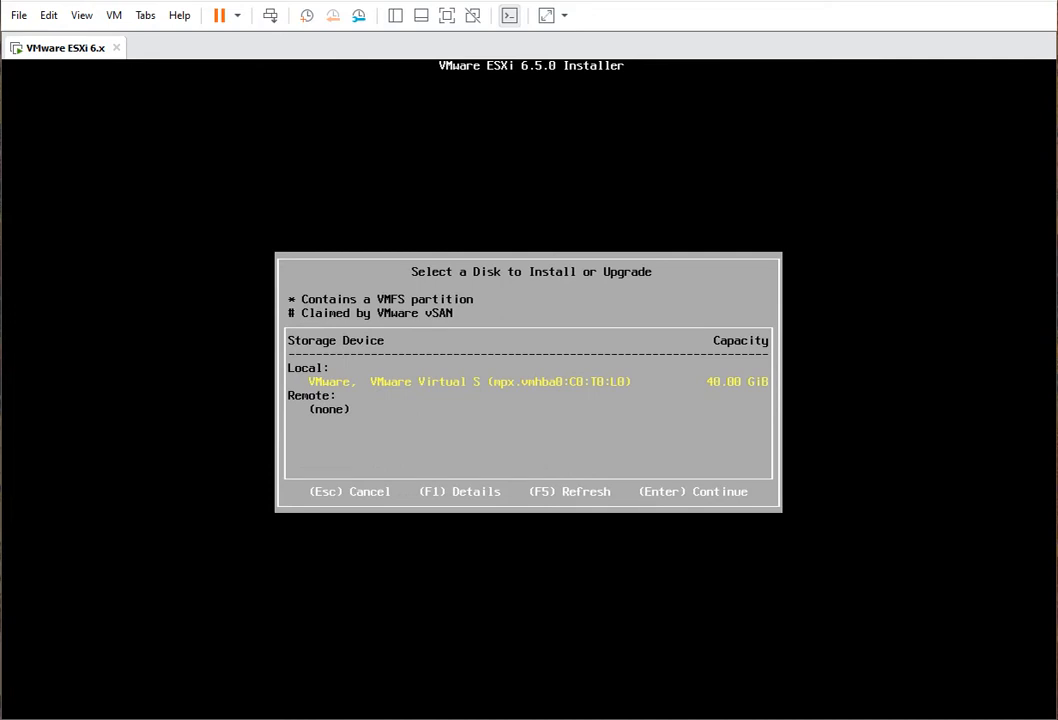
{"action": "key", "text": "Return"}
- Choose the French keyboard layout, set the root password, and confirm the installation
{"action": "key", "text": "Up"}
{"action": "key", "text": "Up"}
{"action": "key", "text": "Up"}
{"action": "key", "text": "Up"}
{"action": "key", "text": "Up"}
{"action": "key", "text": "Up"}
{"action": "key", "text": "Up"}
{"action": "key", "text": "Up"}
{"action": "key", "text": "Up"}
{"action": "key", "text": "Up"}
{"action": "key", "text": "Up"}
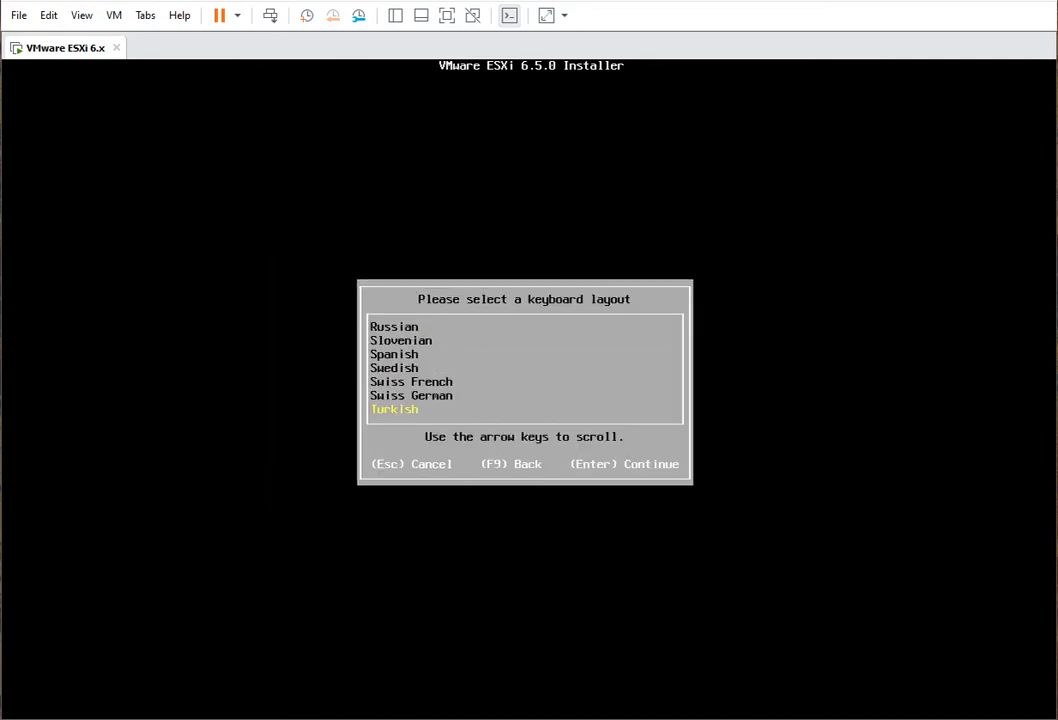
{"action": "key", "text": "Up"}
{"action": "key", "text": "Up"}
{"action": "key", "text": "Up"}
{"action": "key", "text": "Up"}
{"action": "key", "text": "Up"}
{"action": "key", "text": "Up"}
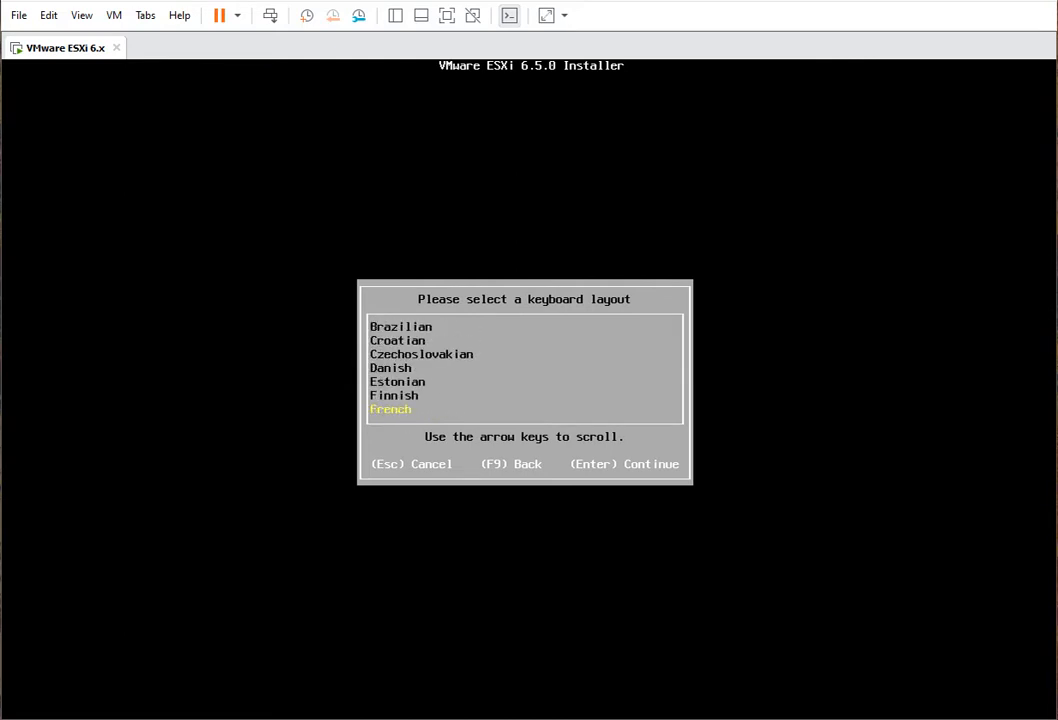
{"action": "key", "text": "Return"}
{"action": "type", "text": "**************"}
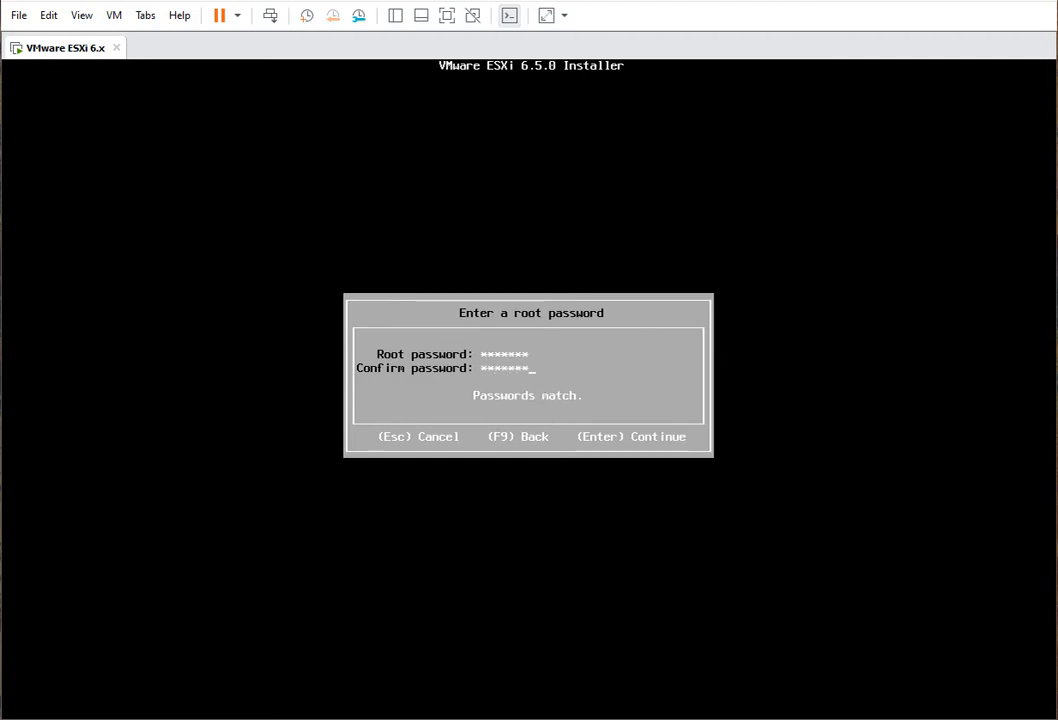
{"action": "key", "text": "Return"}
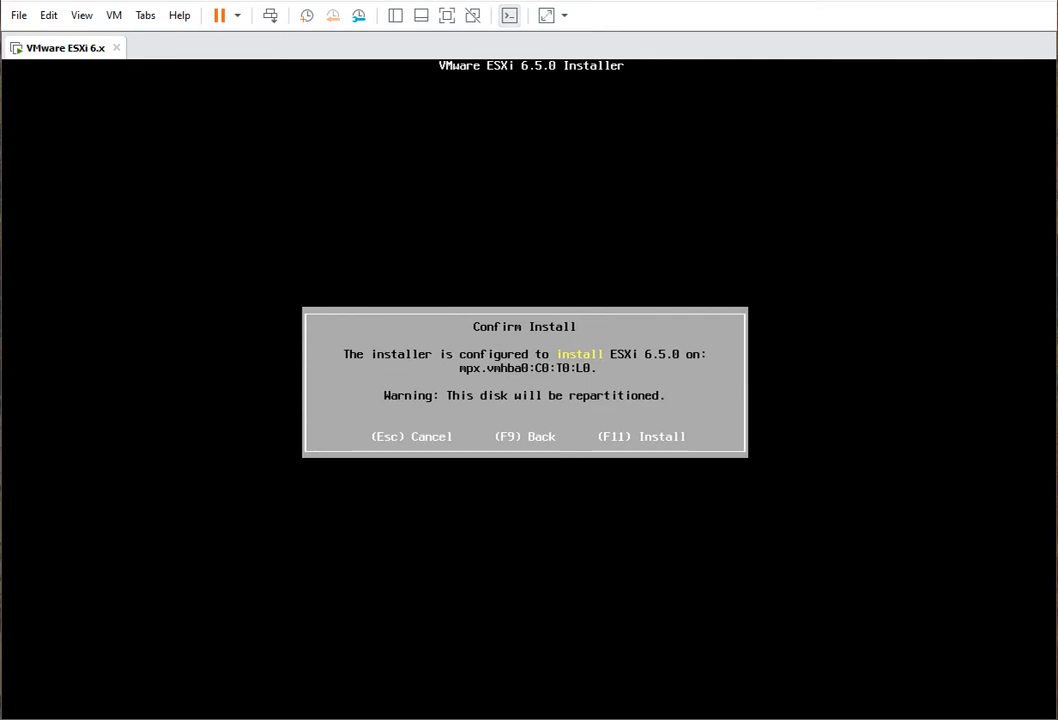
{"action": "key", "text": "F11"}
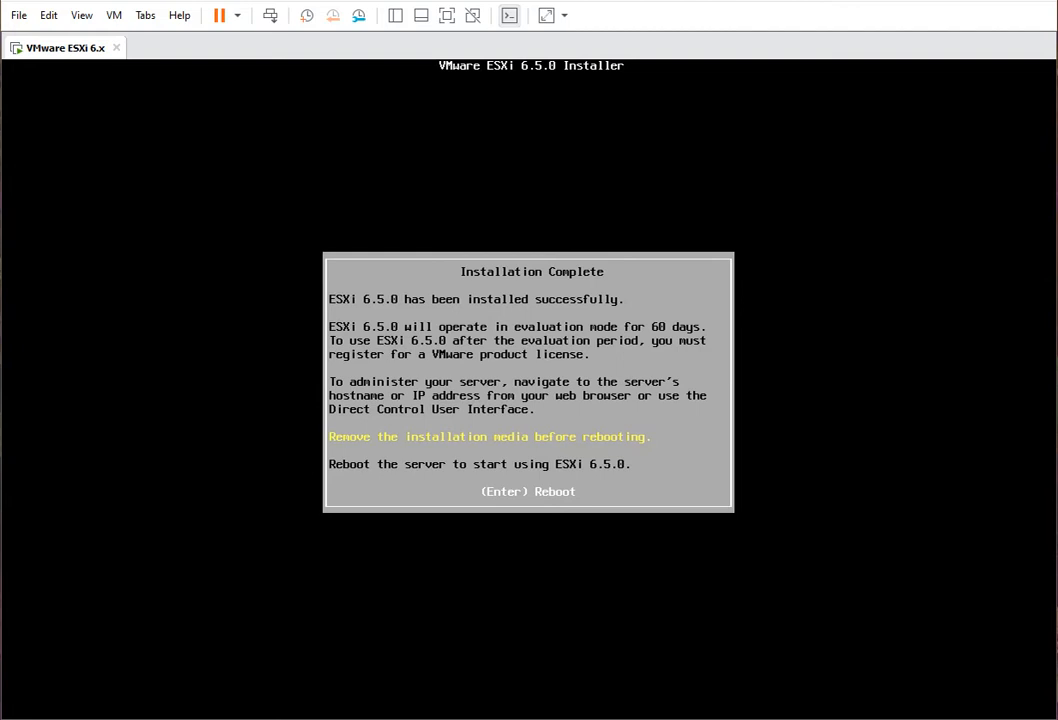
- Reboot into the new ESXi host, widen the window, and bring up the console login prompt
{"action": "key", "text": "Return"}
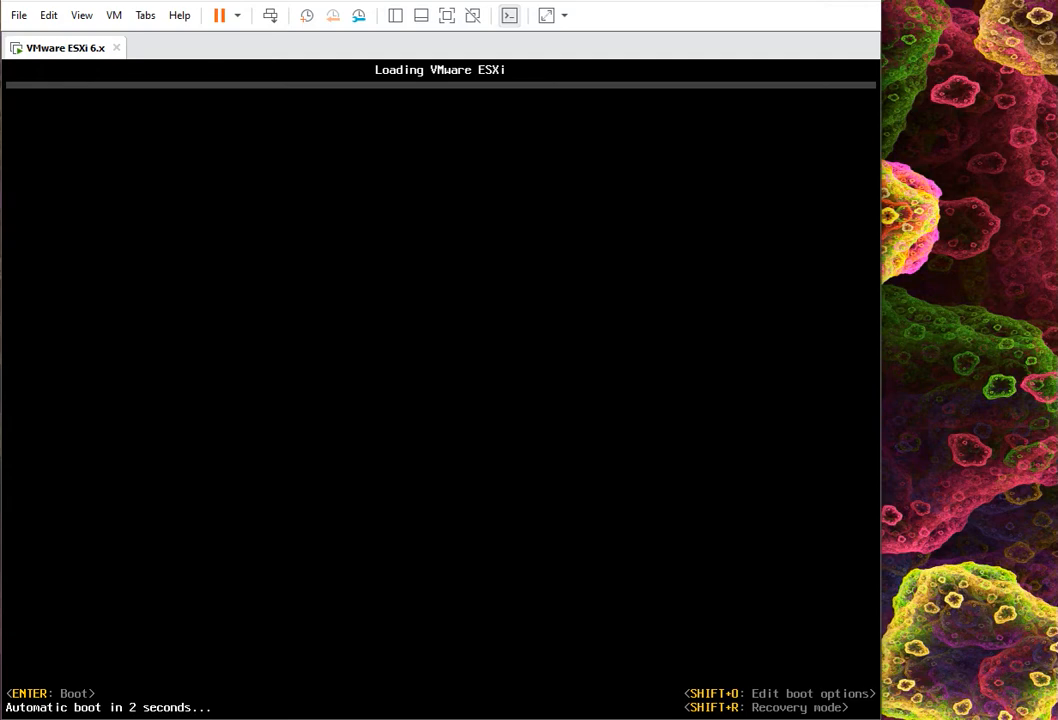
{"action": "left_click_drag", "start_coordinate": [882, 280], "coordinate": [1053, 288]}
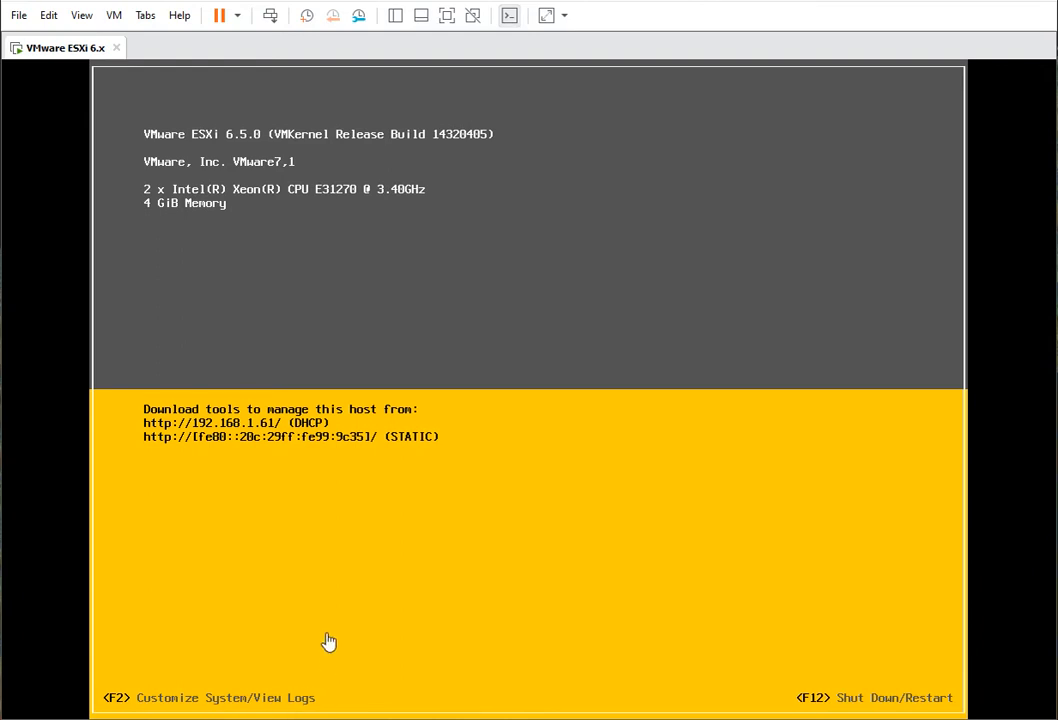
{"action": "key", "text": "F2"}
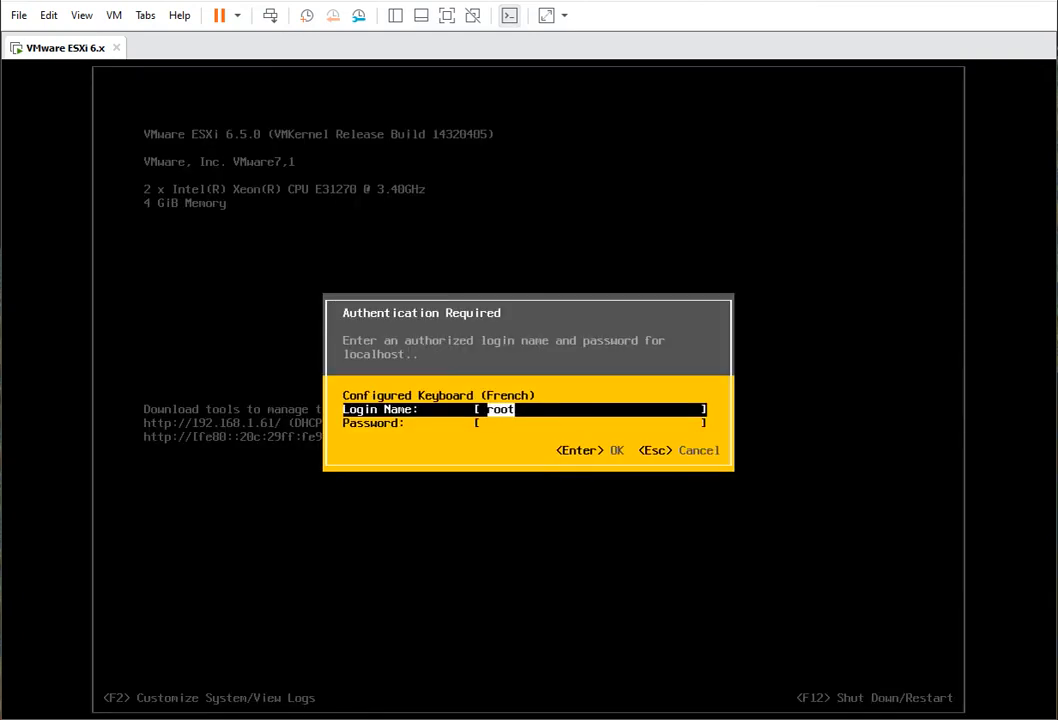
- Log in to the ESXi console as root with the root password
{"action": "key", "text": "Tab"}
{"action": "type", "text": "****"}
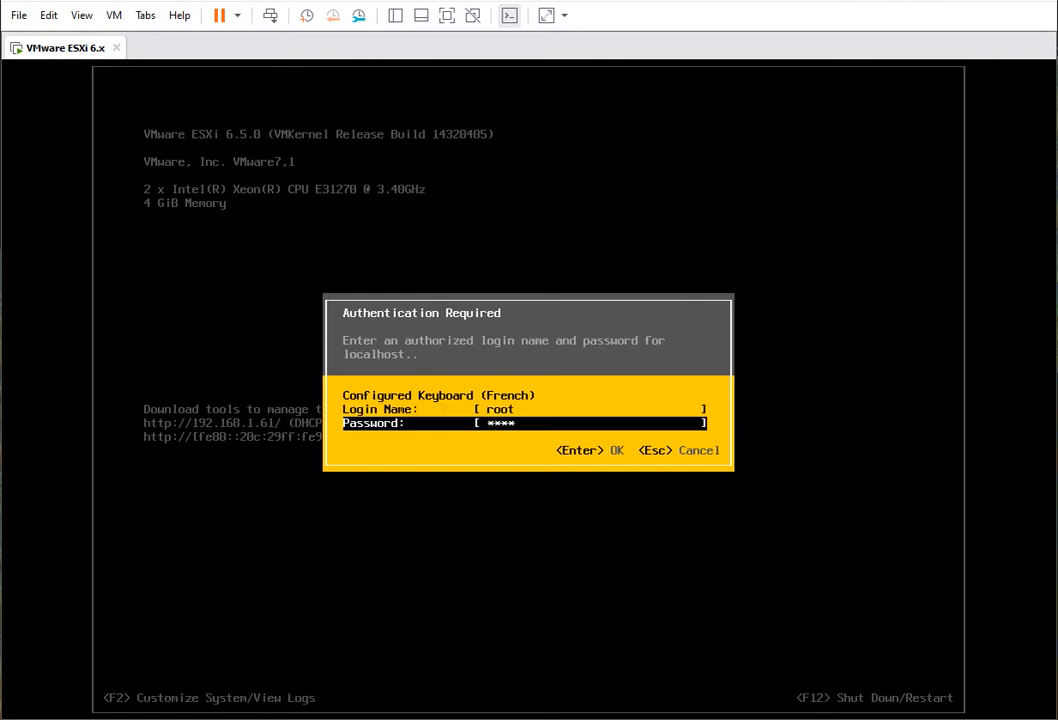
{"action": "type", "text": "*"}
{"action": "key", "text": "BackSpace"}
{"action": "key", "text": "BackSpace"}
{"action": "key", "text": "BackSpace"}
{"action": "key", "text": "BackSpace"}
{"action": "key", "text": "BackSpace"}
{"action": "type", "text": "****"}
{"action": "type", "text": "***"}
{"action": "key", "text": "Return"}
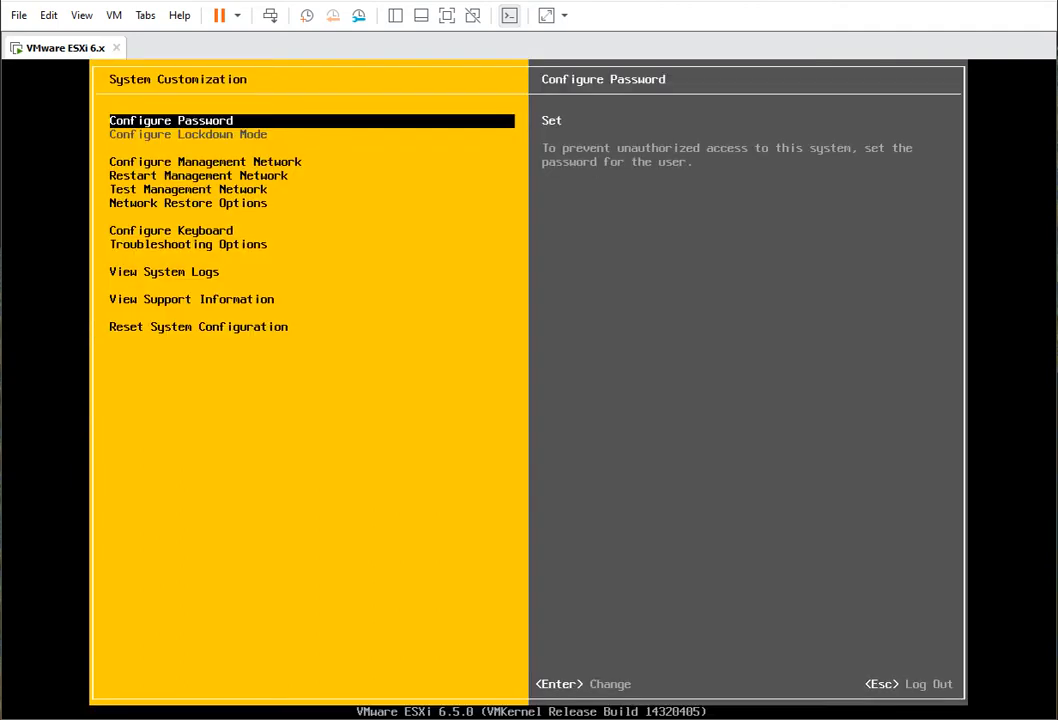
- Preview the System Customization entries, then open Configure Management Network
{"action": "key", "text": "Down"}
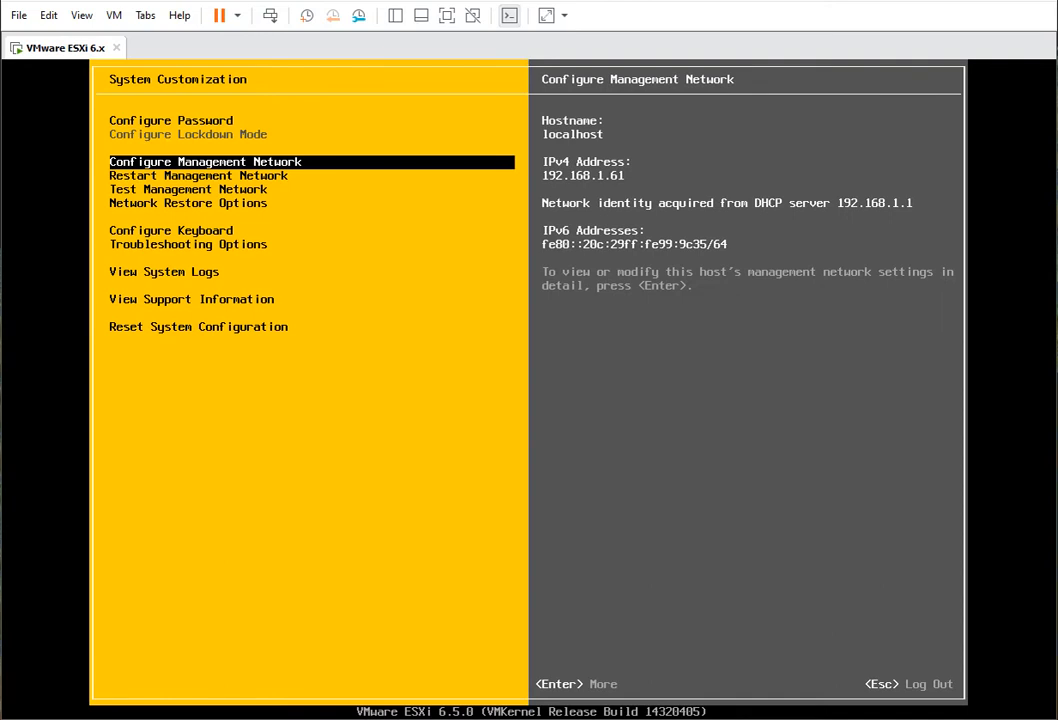
{"action": "key", "text": "Down"}
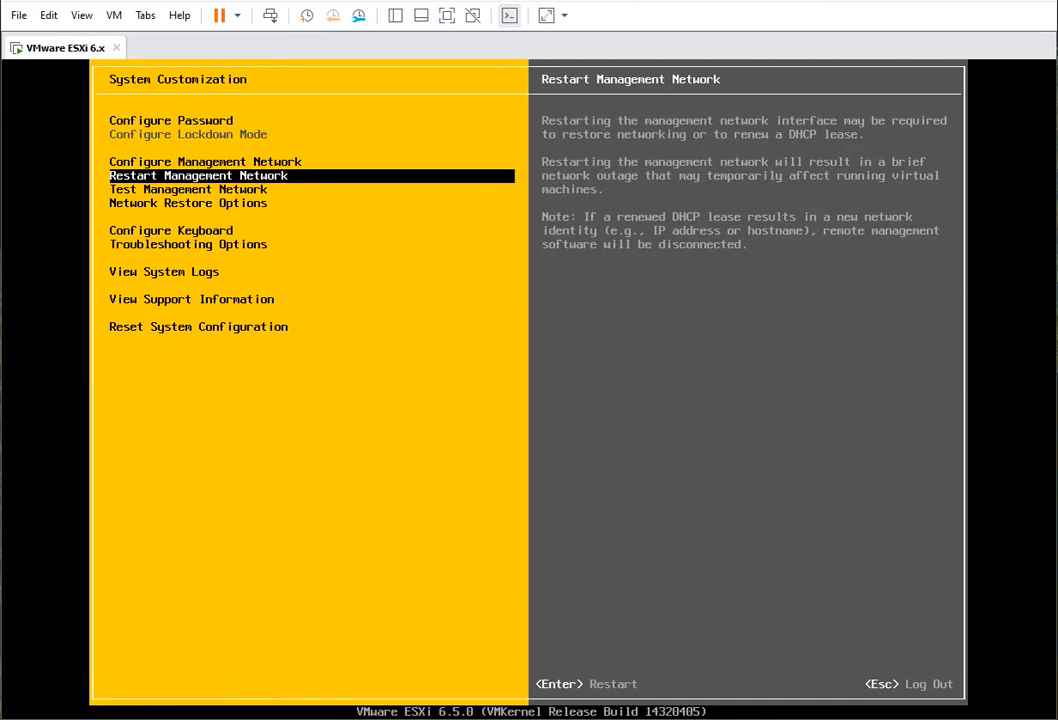
{"action": "key", "text": "Down"}
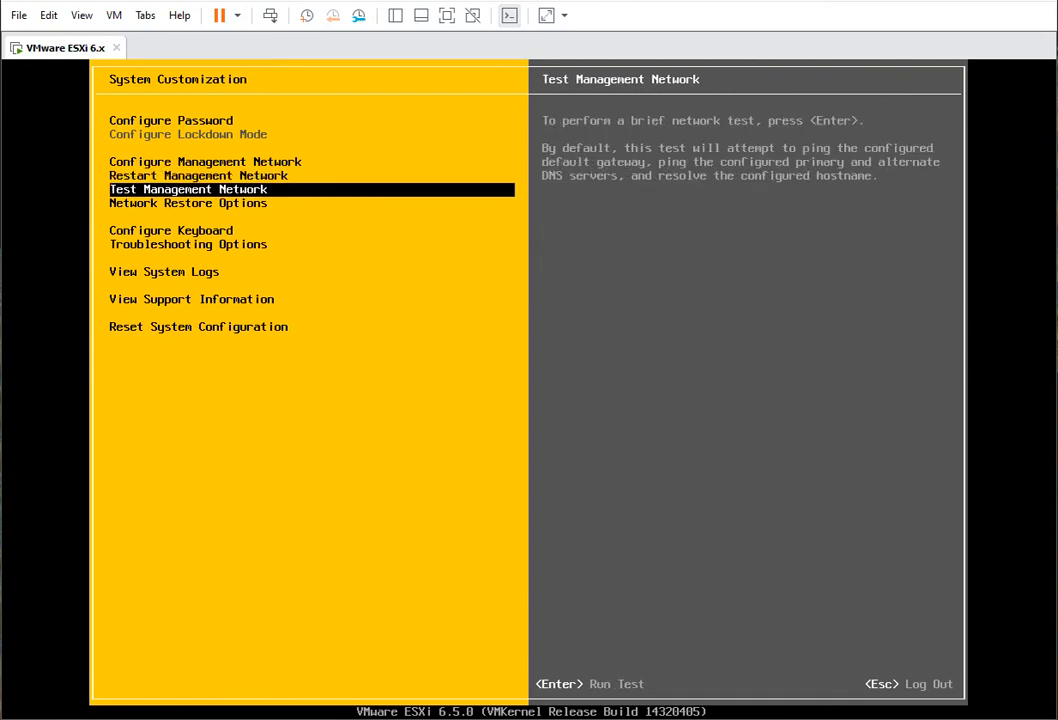
{"action": "key", "text": "Down"}
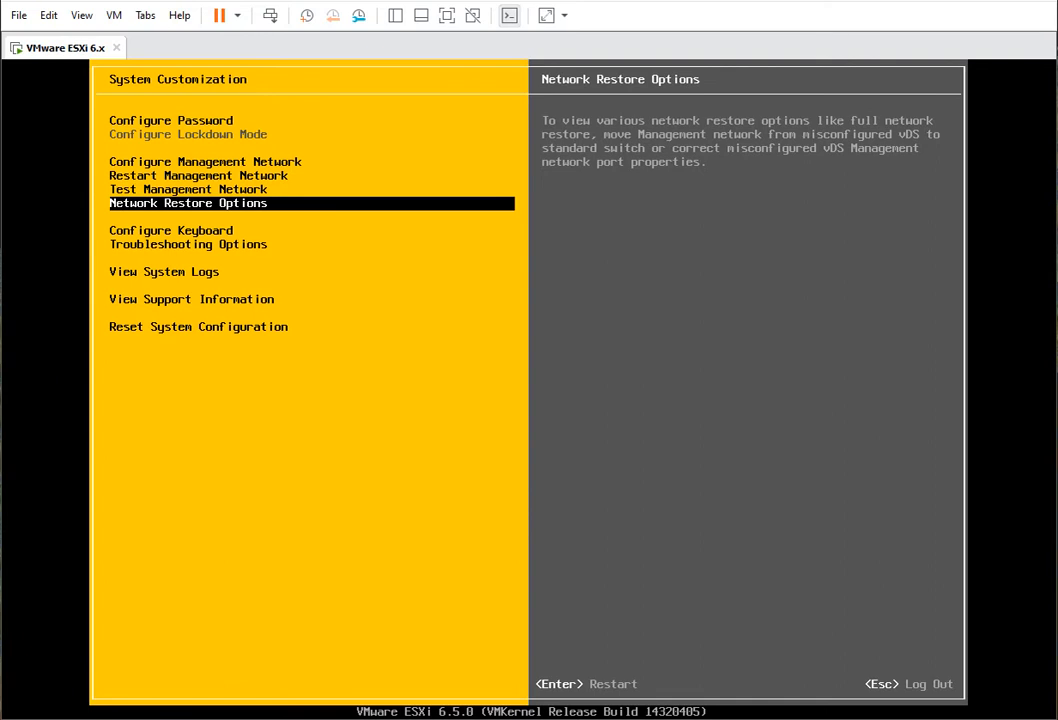
{"action": "key", "text": "Down"}
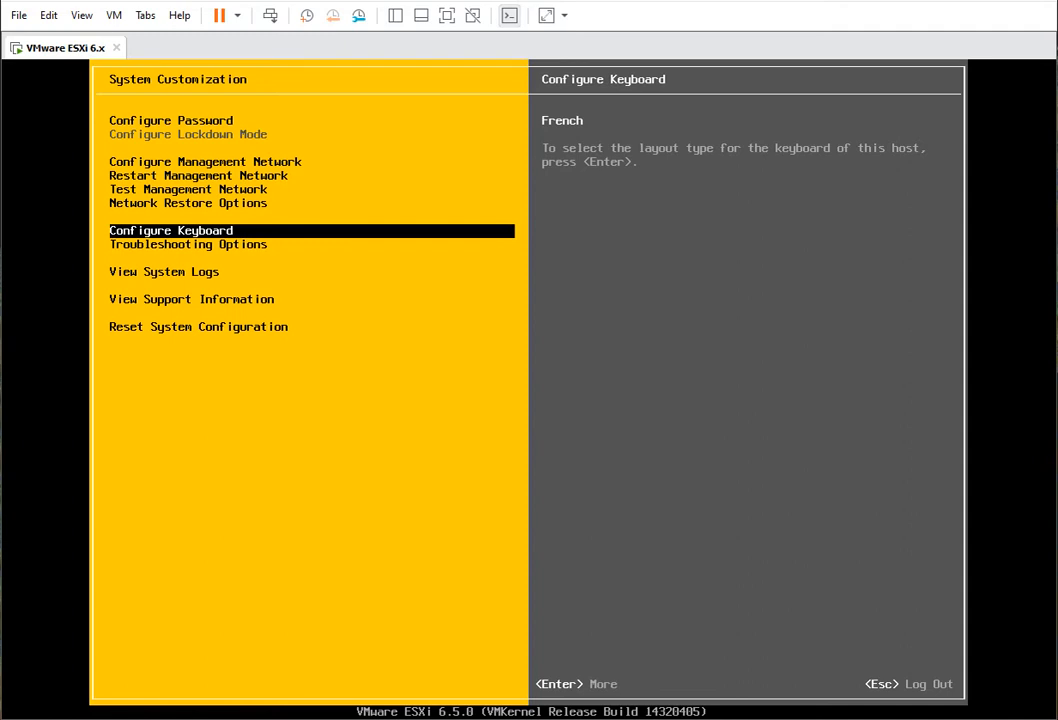
{"action": "key", "text": "Down"}
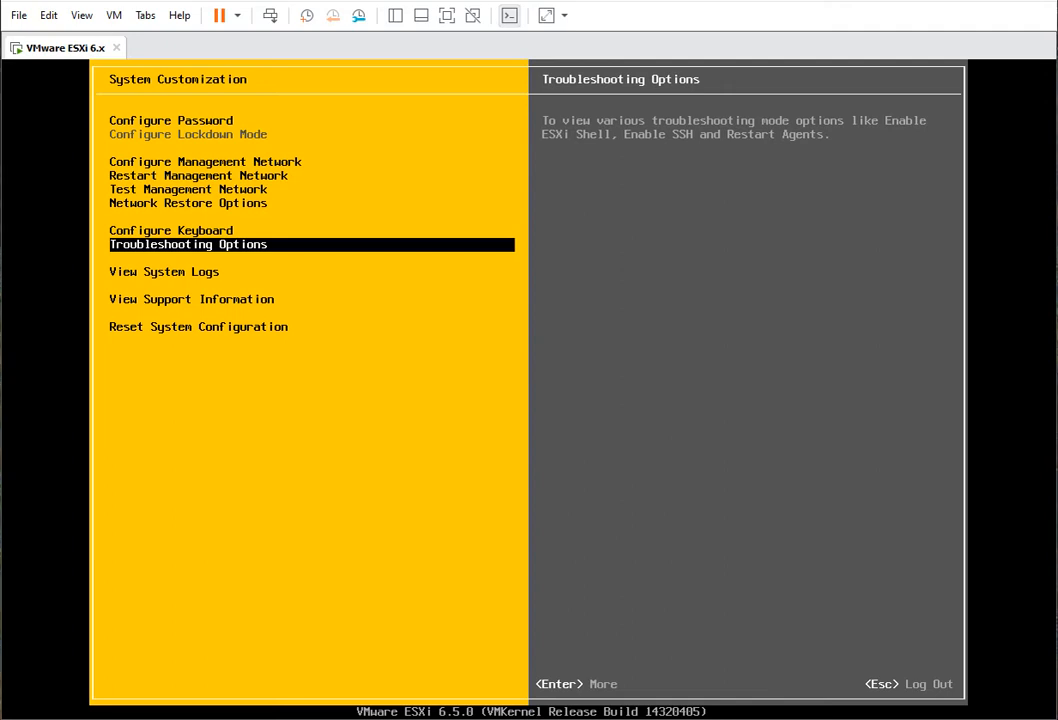
{"action": "key", "text": "Up"}
{"action": "key", "text": "Up"}
{"action": "key", "text": "Up"}
{"action": "key", "text": "Up"}
{"action": "key", "text": "Up"}
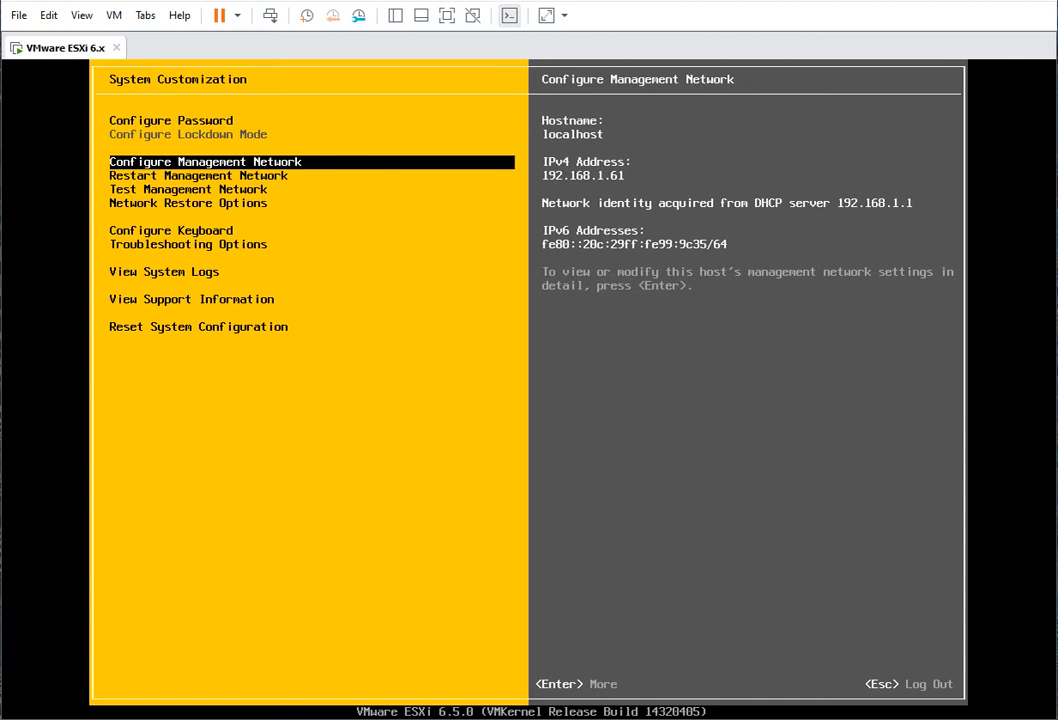
{"action": "key", "text": "Return"}
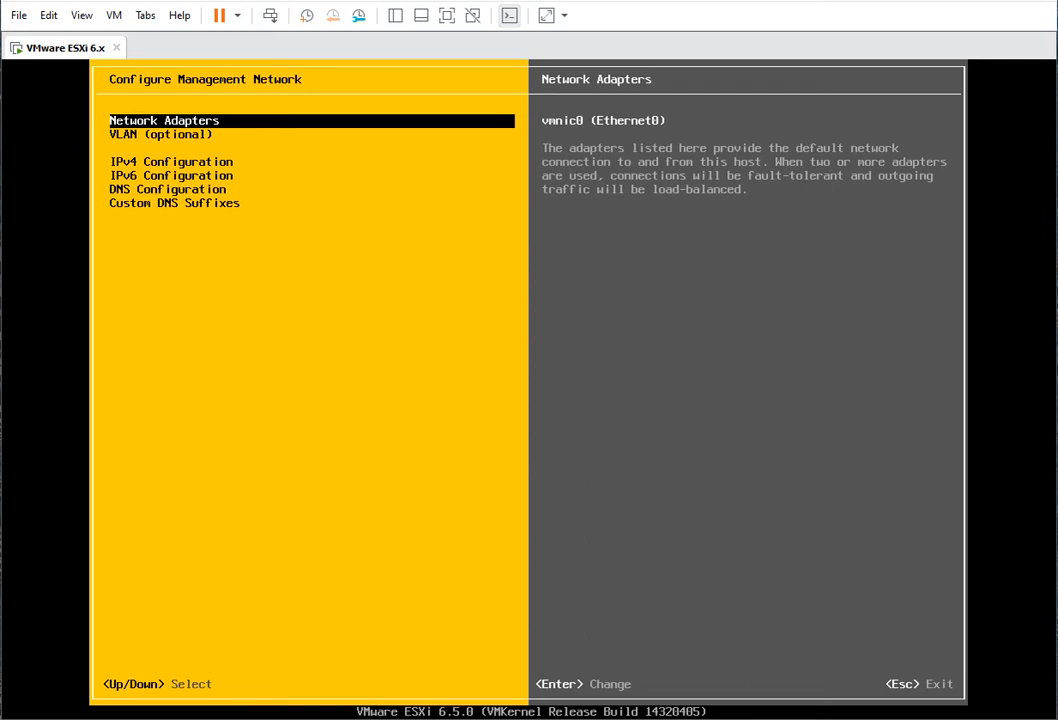
- Switch IPv4 to static with address 192.168.1.150, mask 255.255.255.0, gateway 192.168.1.1
{"action": "key", "text": "Down"}
{"action": "key", "text": "Down"}
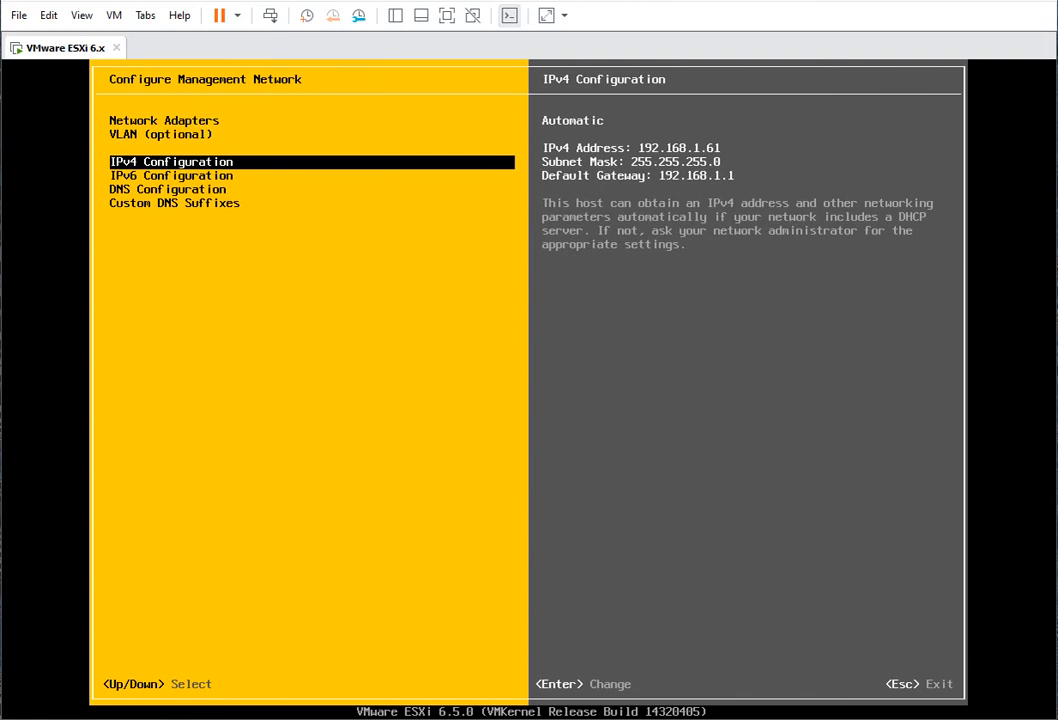
{"action": "key", "text": "Return"}
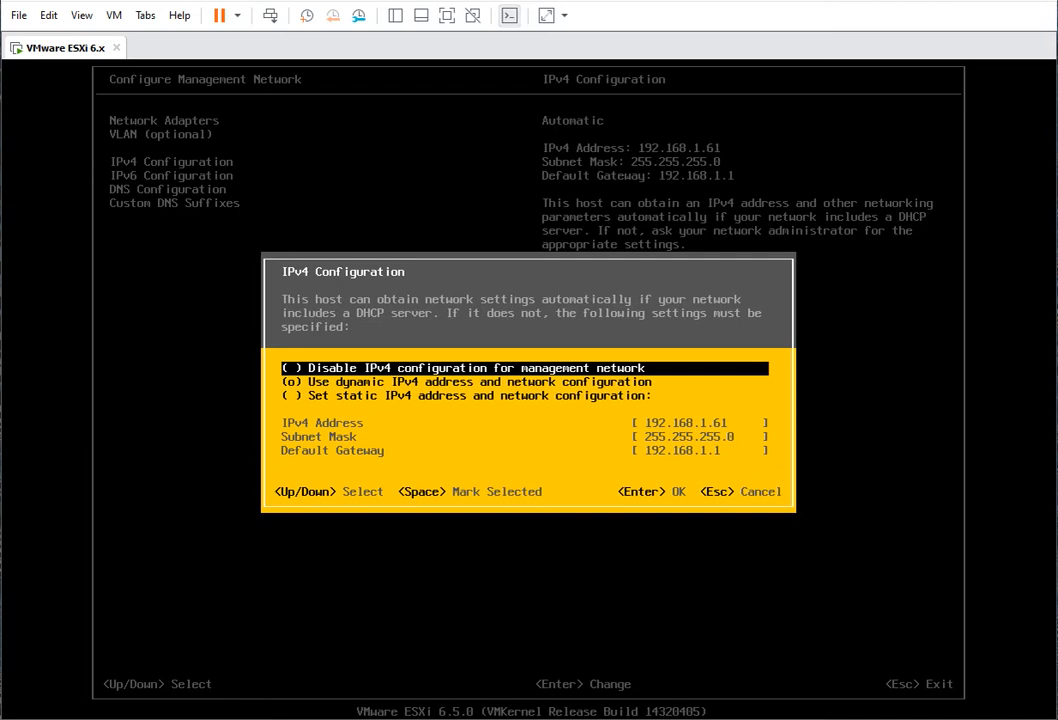
{"action": "key", "text": "Down"}
{"action": "key", "text": "Down"}
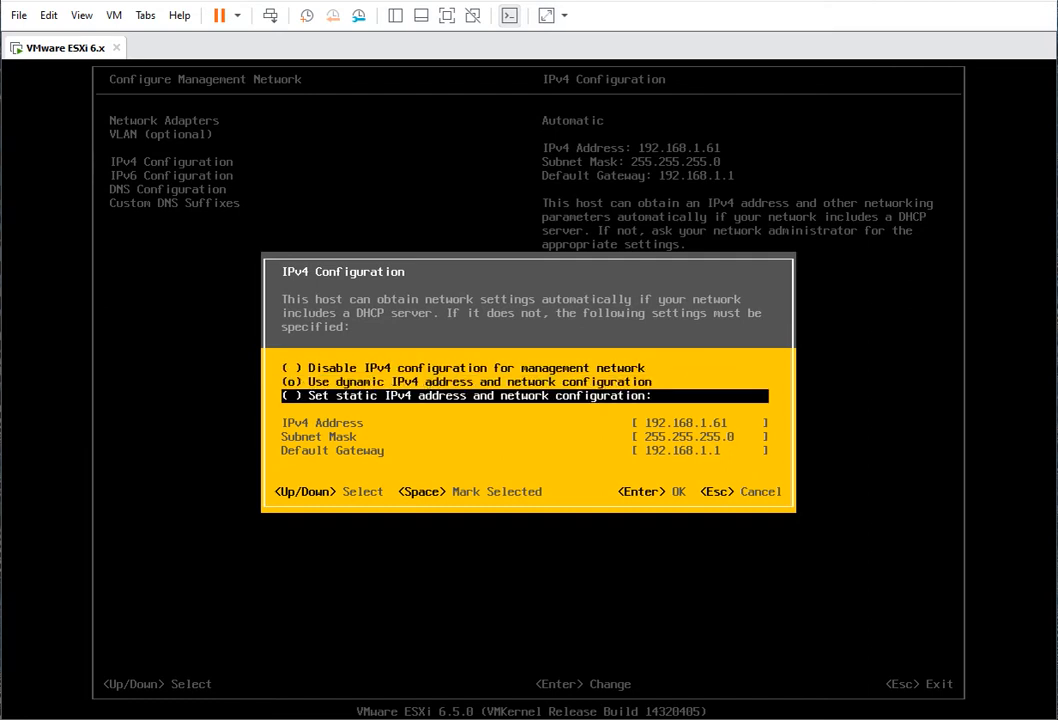
{"action": "key", "text": "space"}
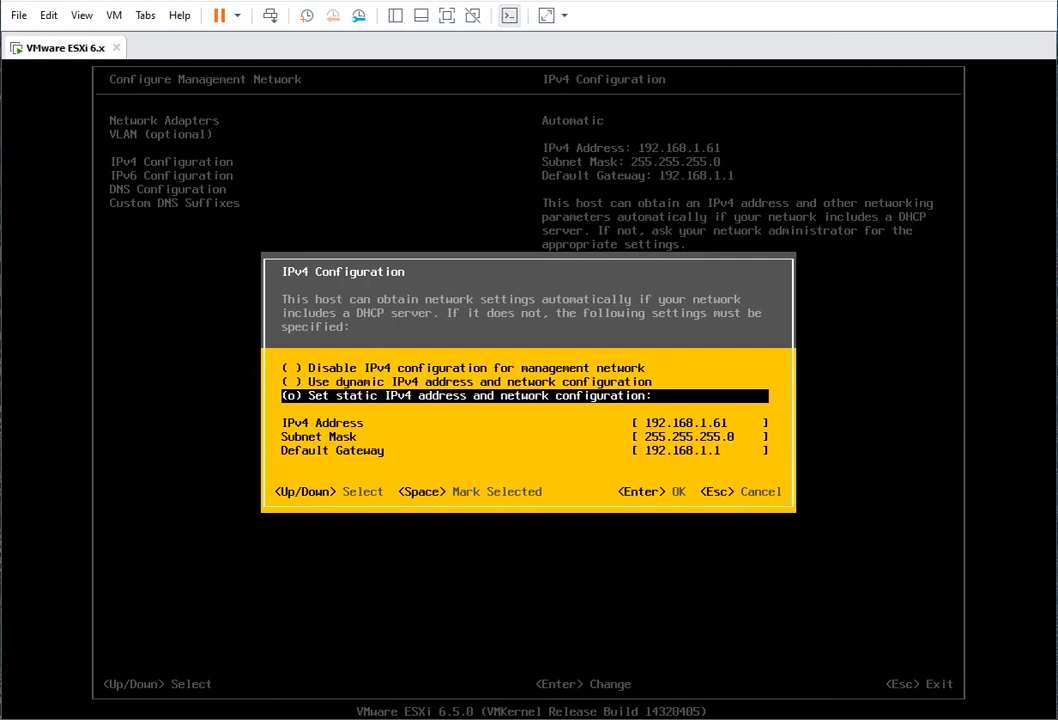
{"action": "key", "text": "Down"}
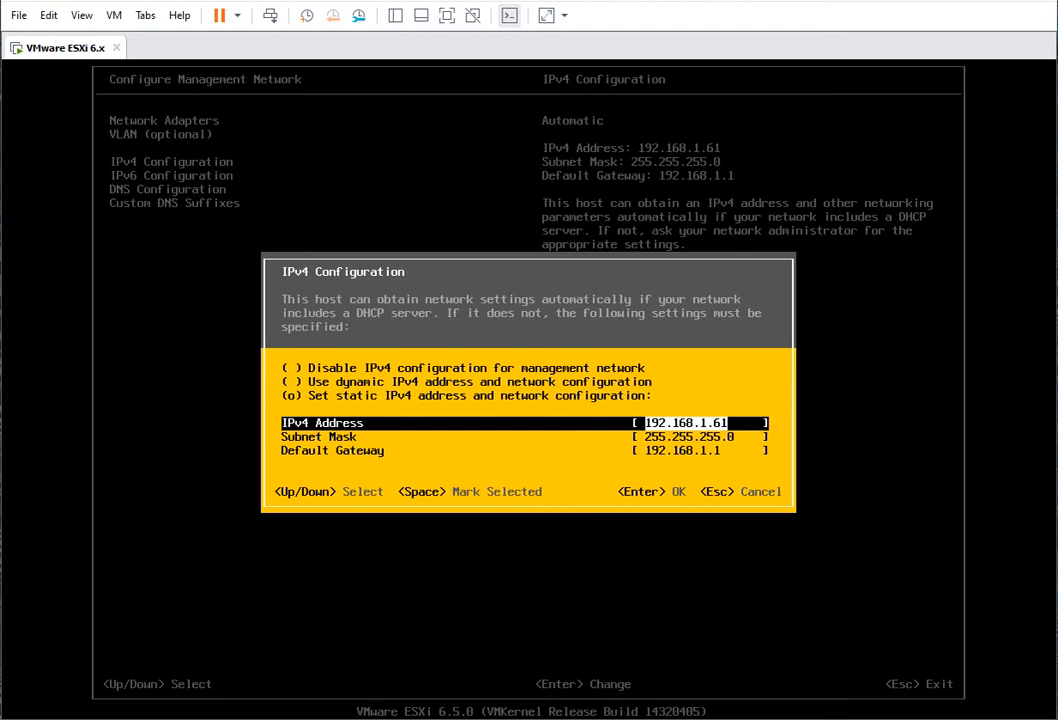
{"action": "key", "text": "Right"}
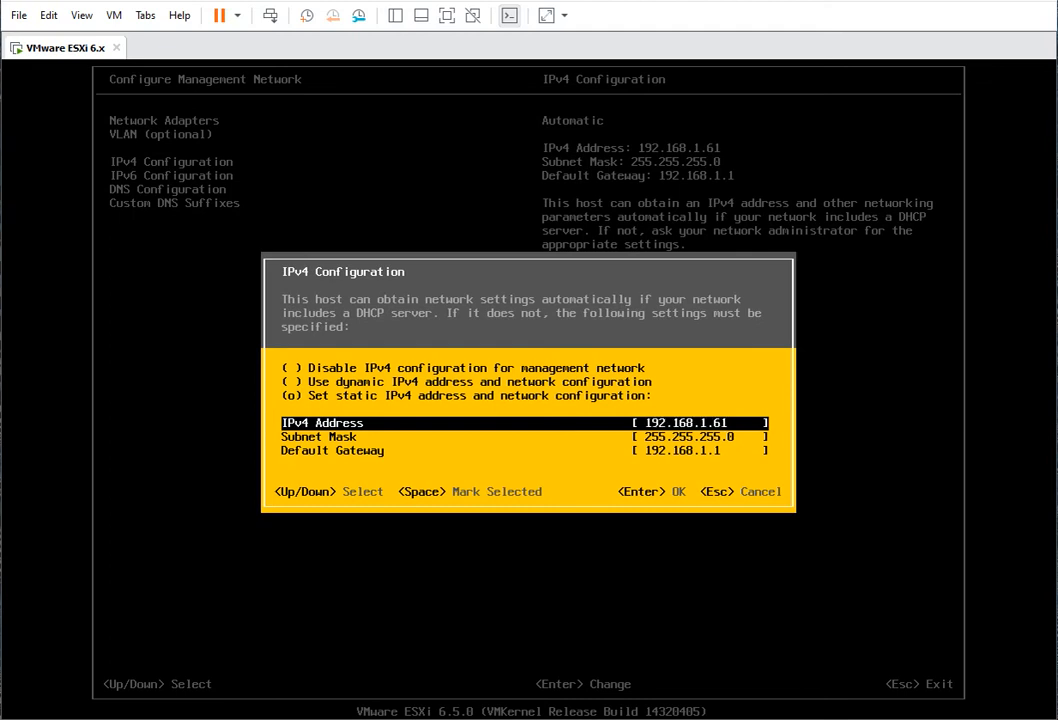
{"action": "key", "text": "BackSpace"}
{"action": "key", "text": "BackSpace"}
{"action": "type", "text": "150"}
{"action": "key", "text": "Down"}
{"action": "key", "text": "Down"}
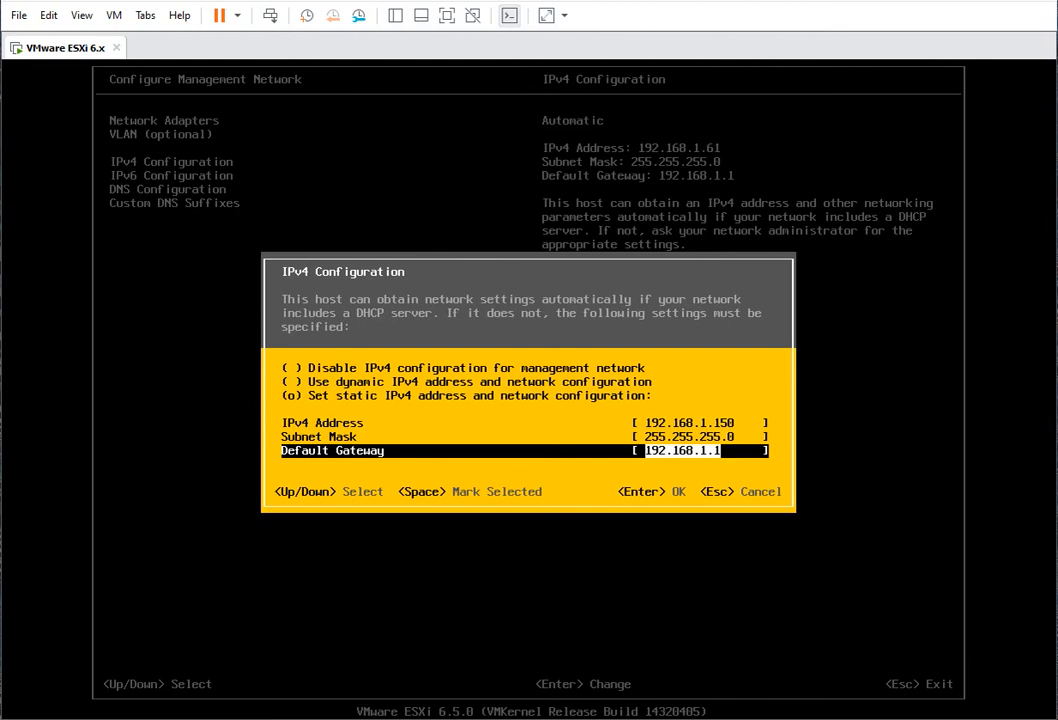
{"action": "key", "text": "Return"}
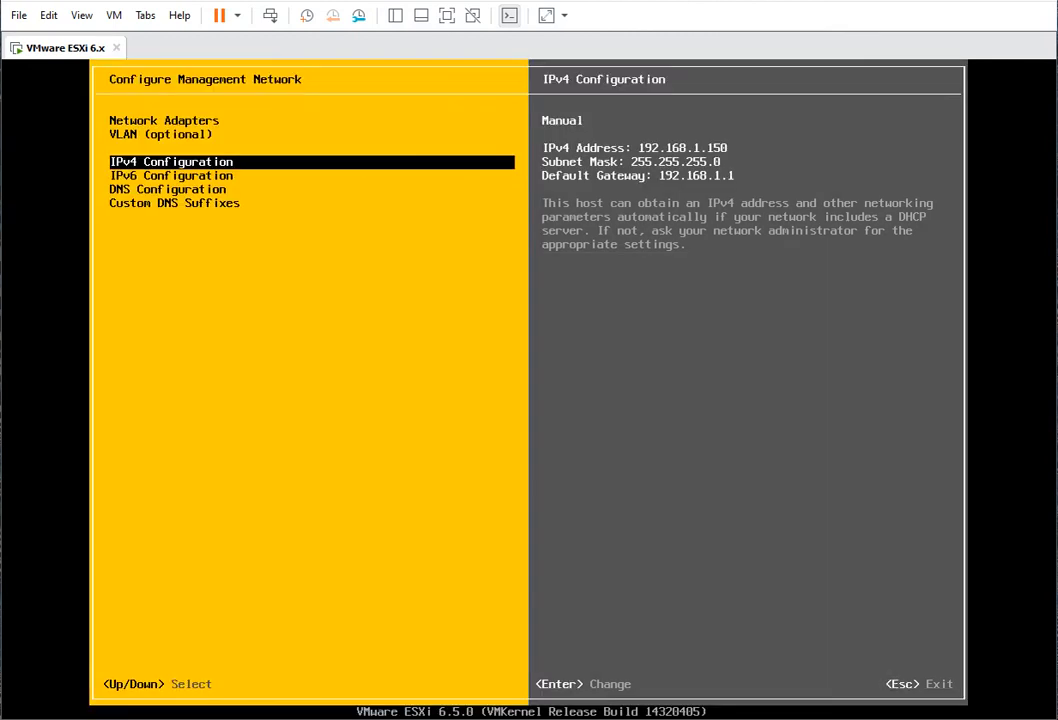
- Apply the network changes and restart management networking, then return to the ESXi main console
{"action": "key", "text": "Escape"}
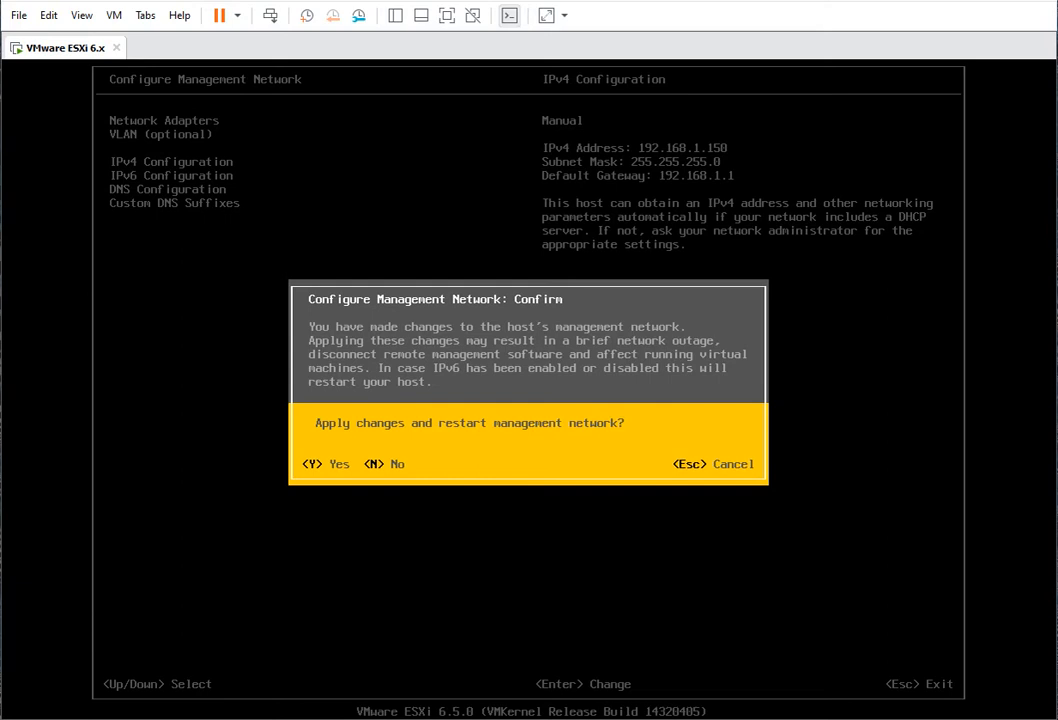
{"action": "key", "text": "y"}
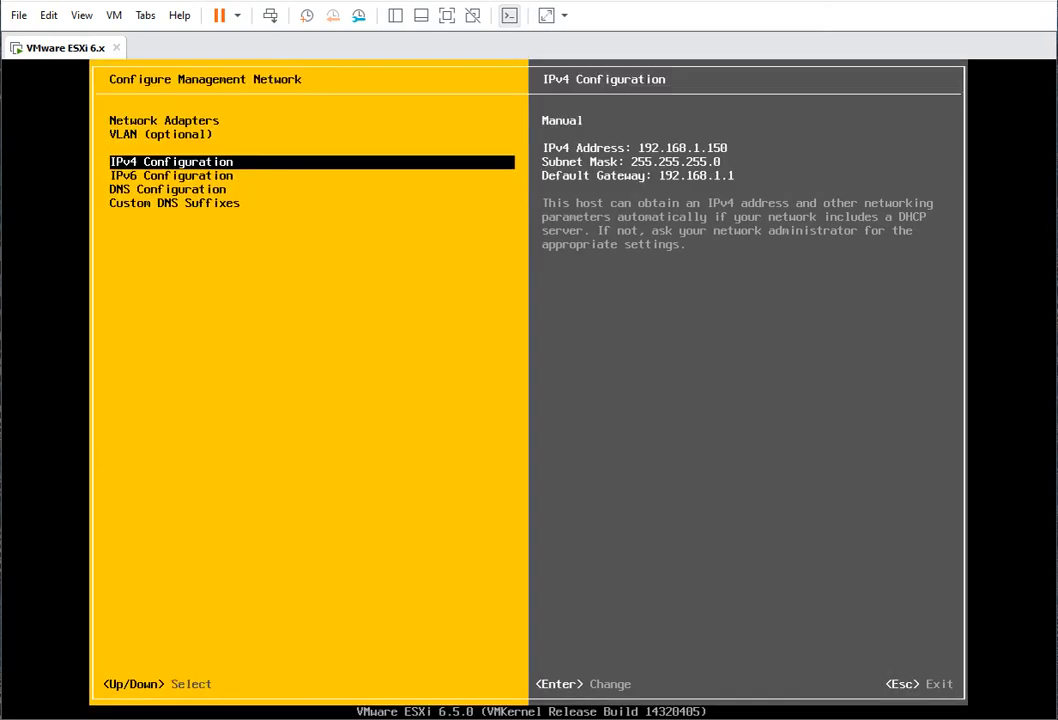
{"action": "key", "text": "Escape"}
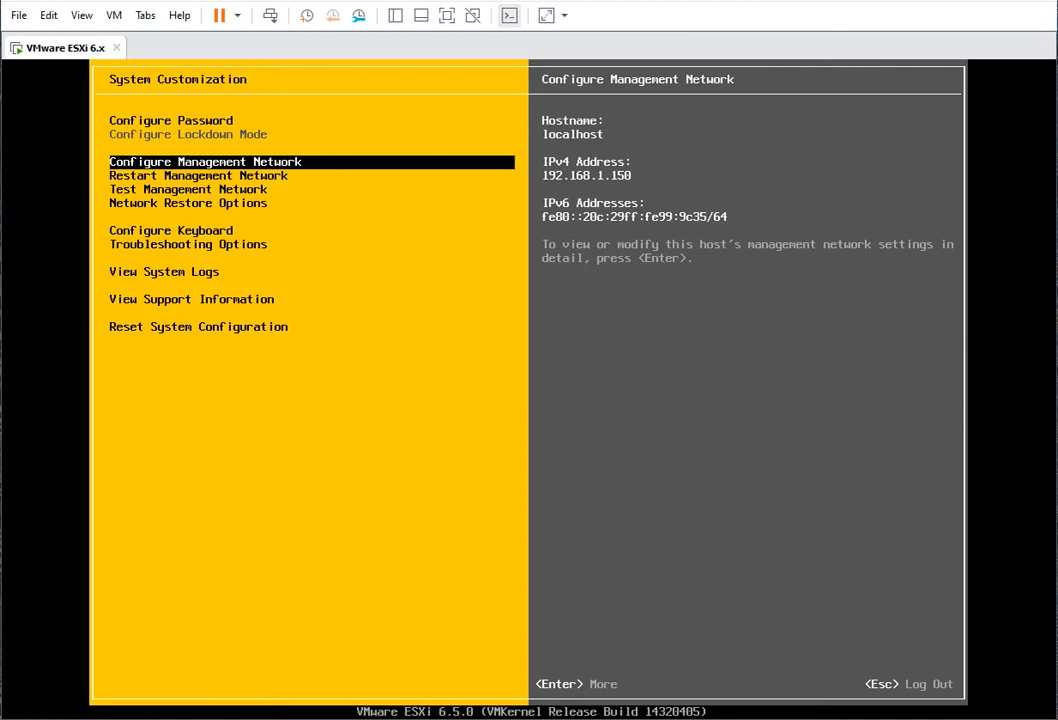
{"action": "key", "text": "Escape"}
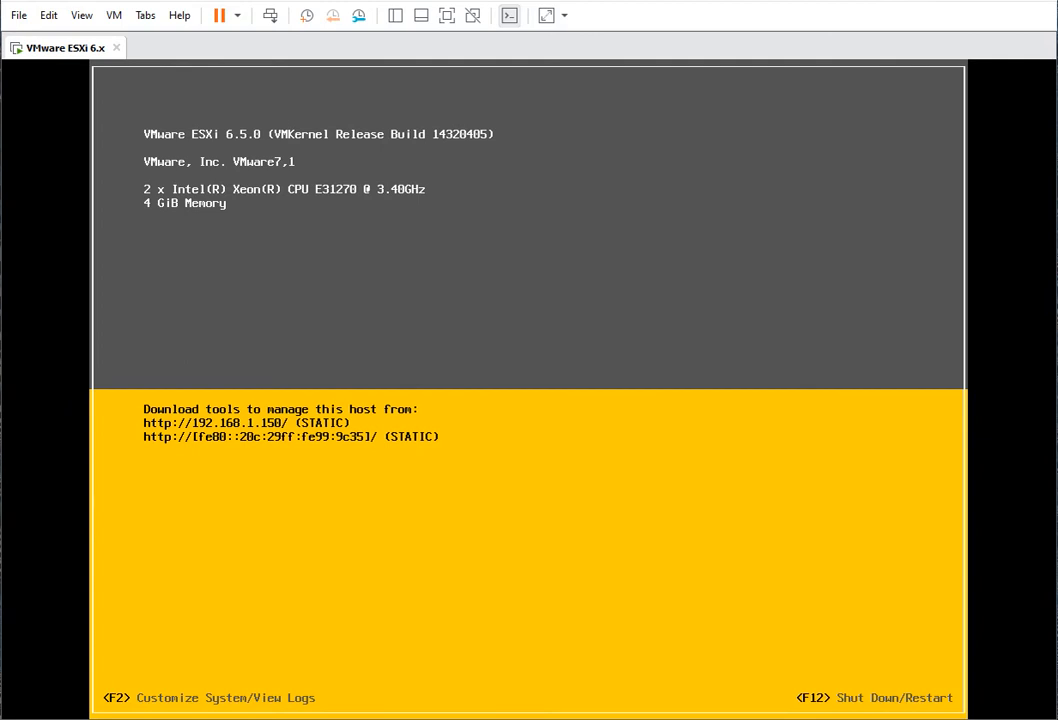
- Open Edge maximized and load the address 192.168.1.150
{"action": "left_click", "coordinate": [70, 719]}
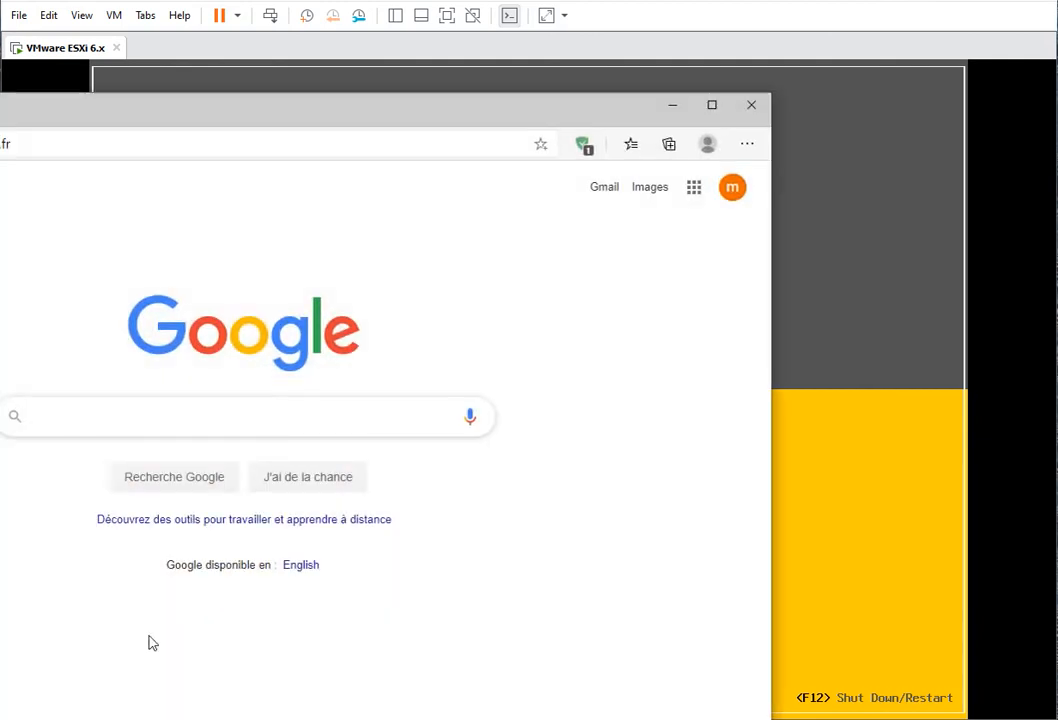
{"action": "left_click_drag", "start_coordinate": [213, 103], "coordinate": [229, 96]}
{"action": "double_click", "coordinate": [229, 102]}
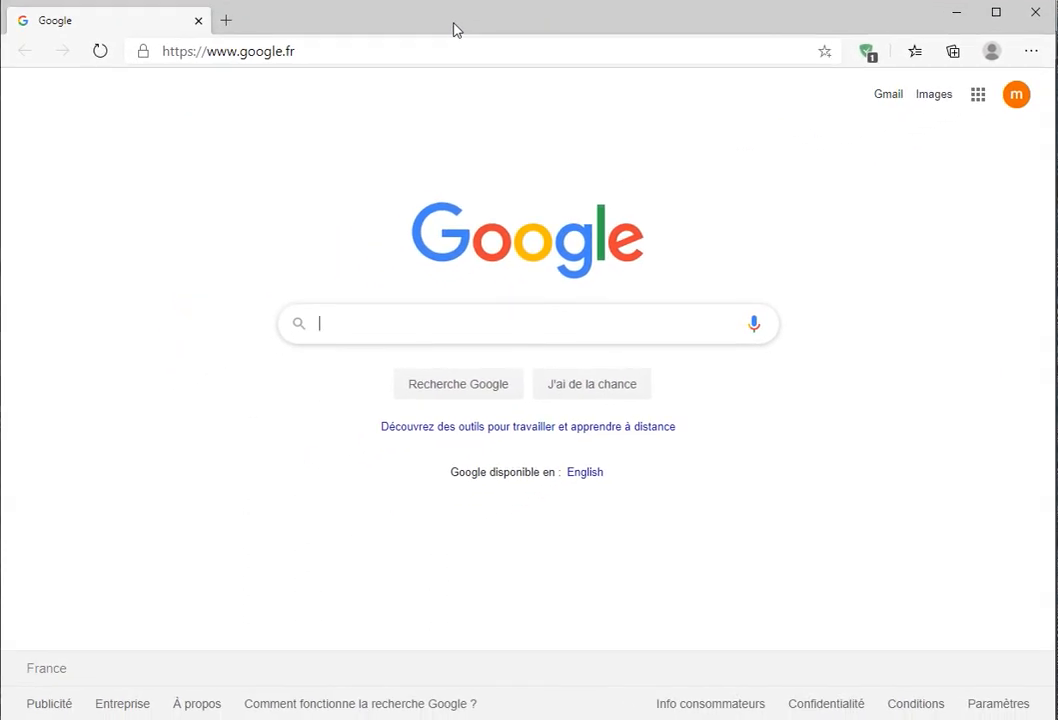
{"action": "left_click", "coordinate": [234, 53]}
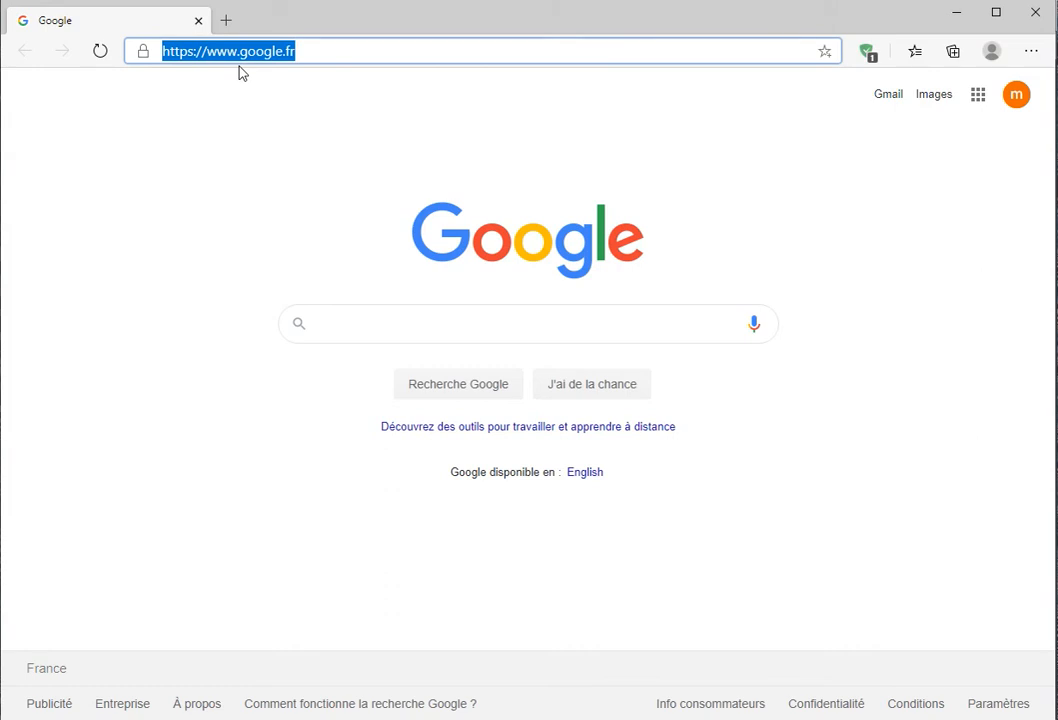
{"action": "type", "text": "192.168.1.150"}
{"action": "key", "text": "Return"}
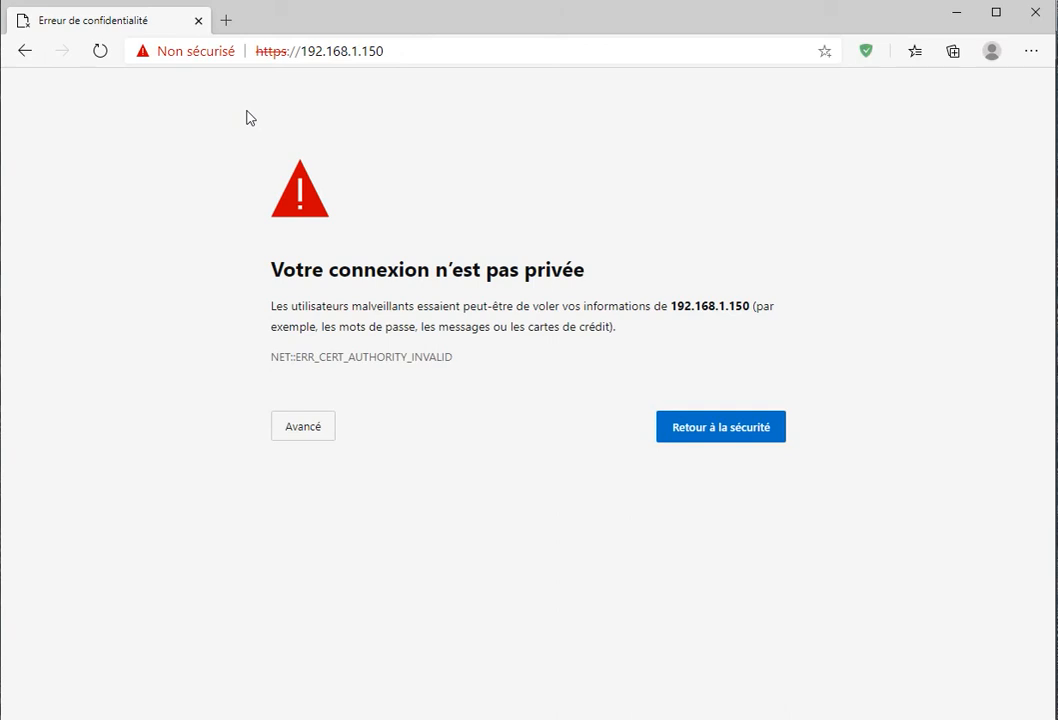
- Get past the certificate warning via Avancé to 'Continuer vers 192.168.1.150 (non sécurisé)'
{"action": "key", "text": "F5"}
{"action": "left_click", "coordinate": [330, 428]}
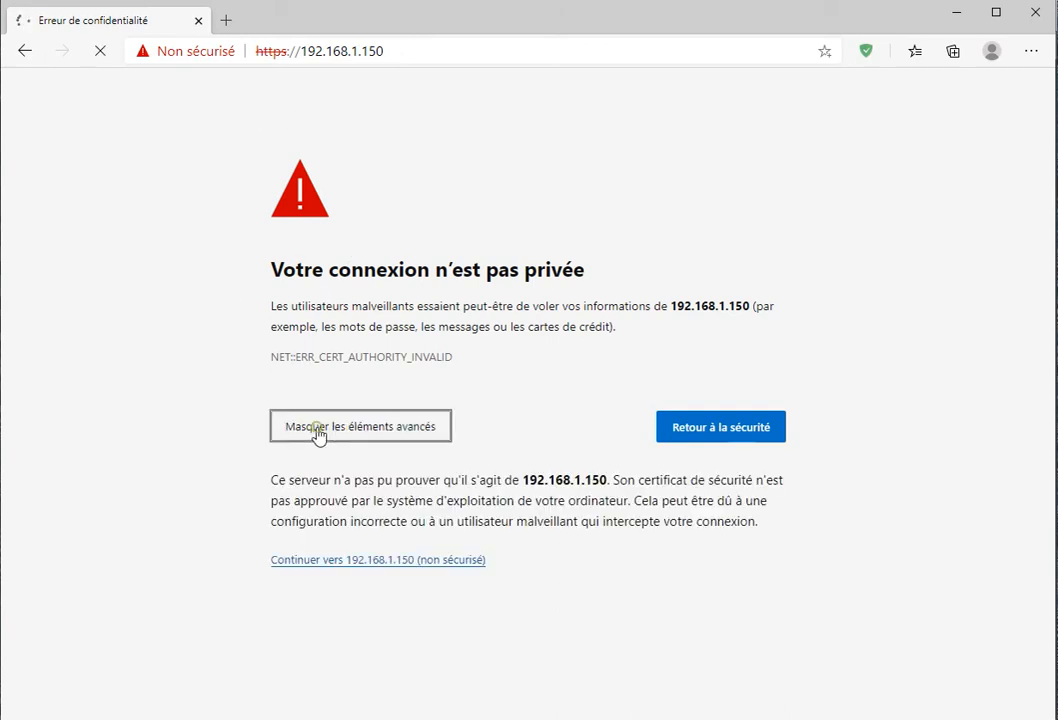
{"action": "left_click", "coordinate": [339, 561]}
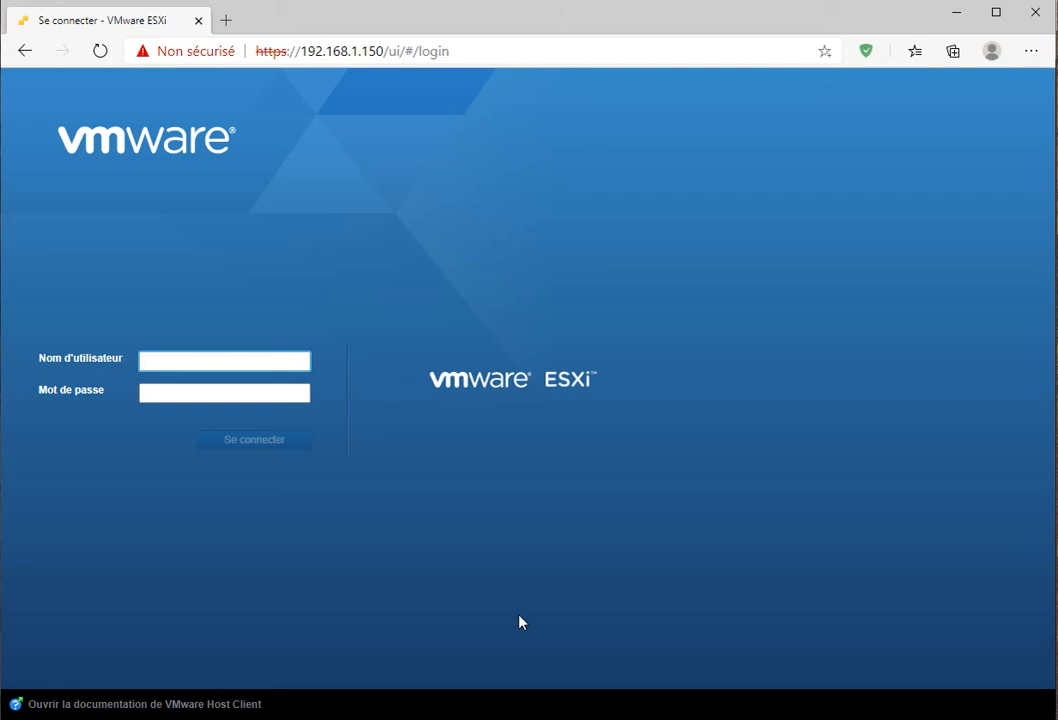
- Sign in to the ESXi Host Client as root with the account password
{"action": "type", "text": "root"}
{"action": "key", "text": "Tab"}
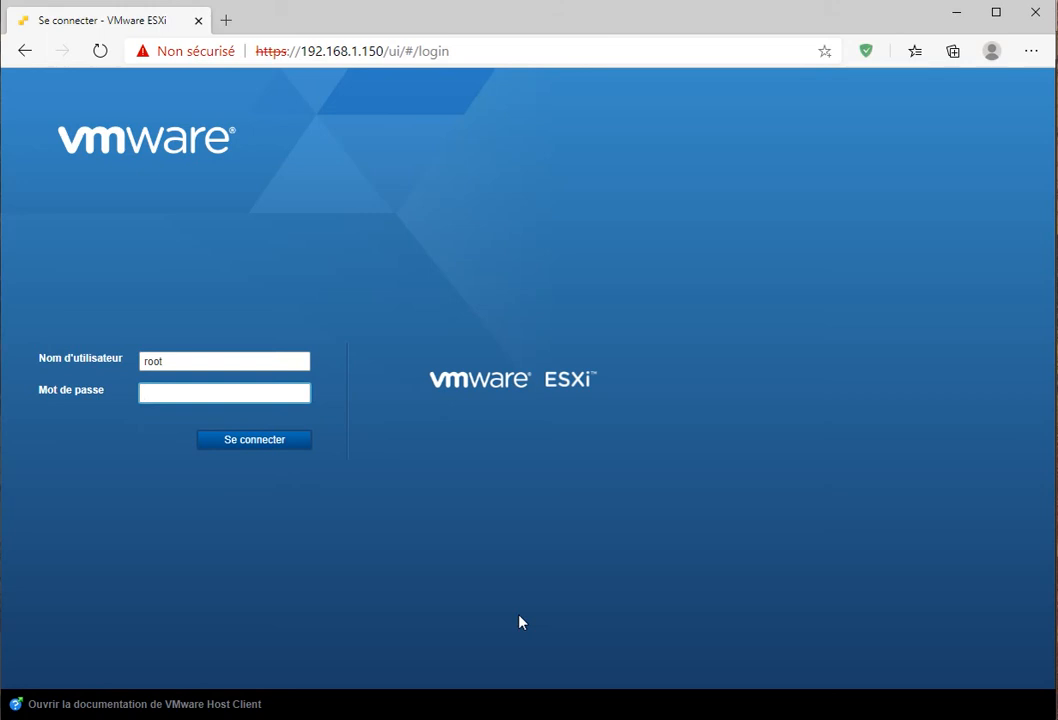
{"action": "type", "text": "•••••••"}
{"action": "key", "text": "Return"}
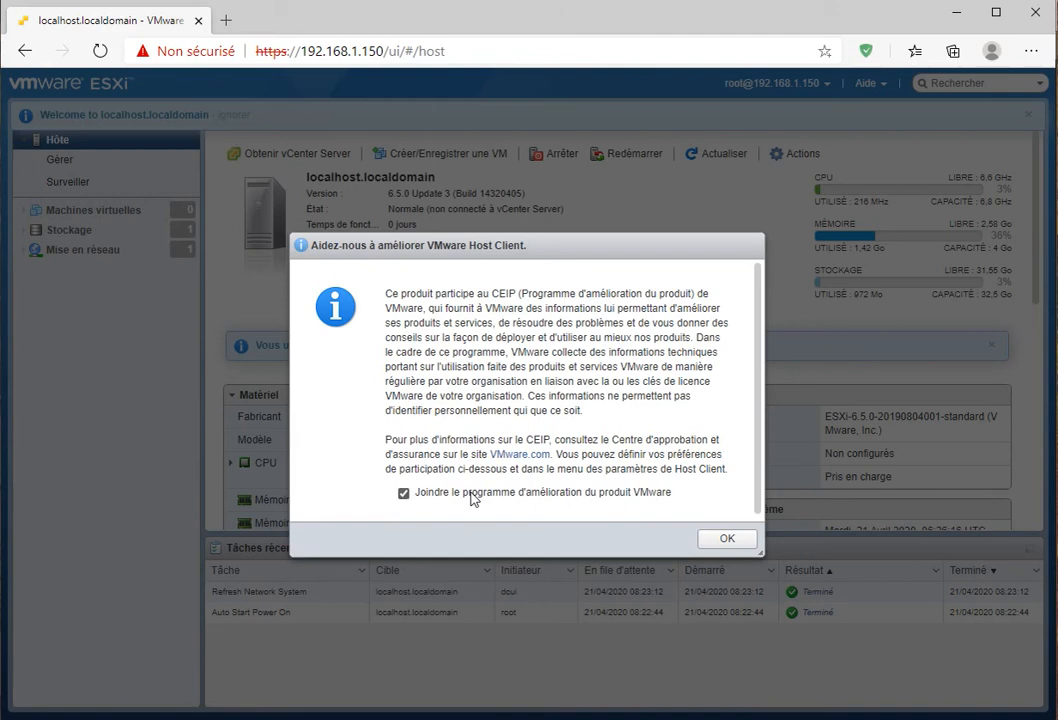
- Untick 'Joindre le programme d'amélioration du produit VMware' and confirm with OK
{"action": "left_click", "coordinate": [404, 493]}
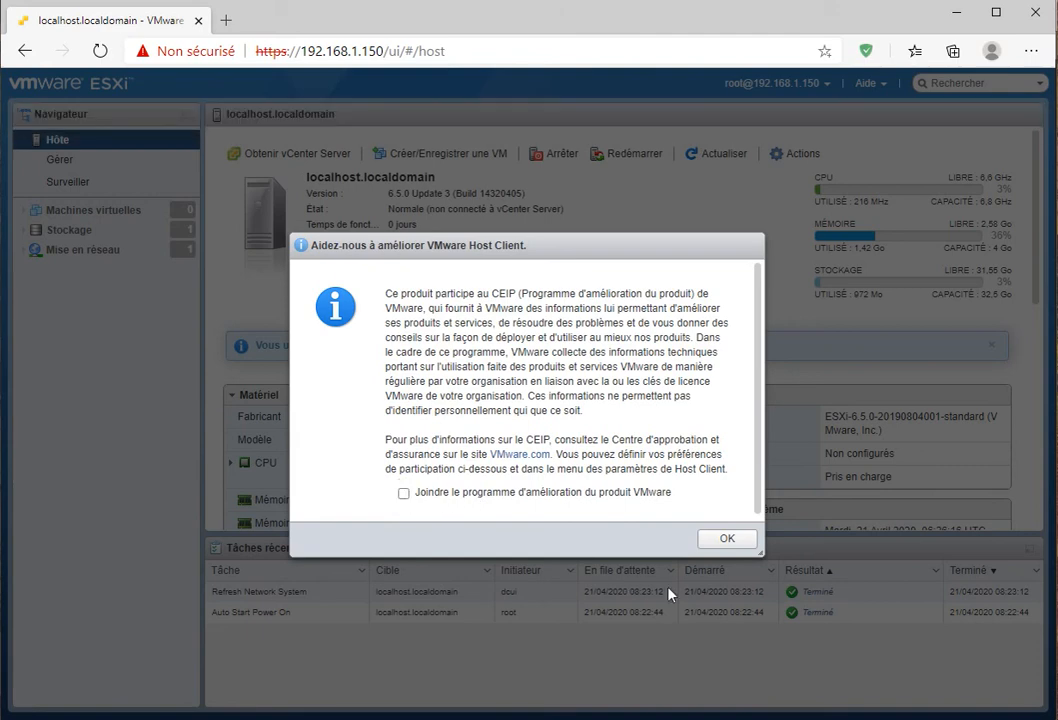
{"action": "left_click", "coordinate": [727, 541]}
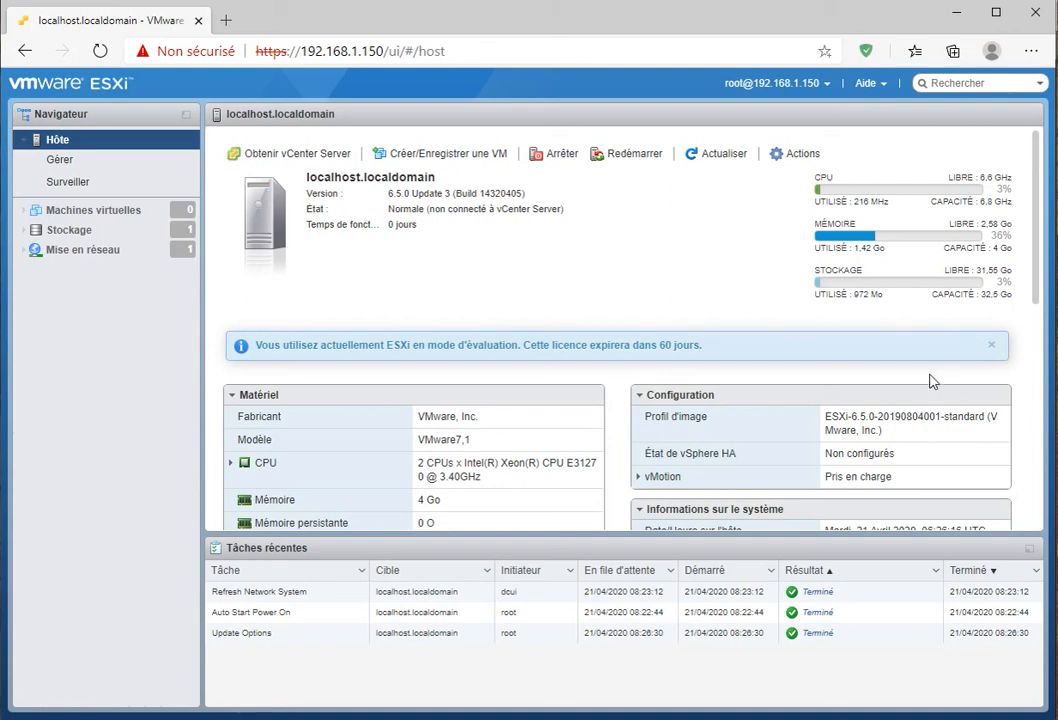
{"action": "scroll", "coordinate": [565, 406], "scroll_direction": "down", "scroll_amount": 4}
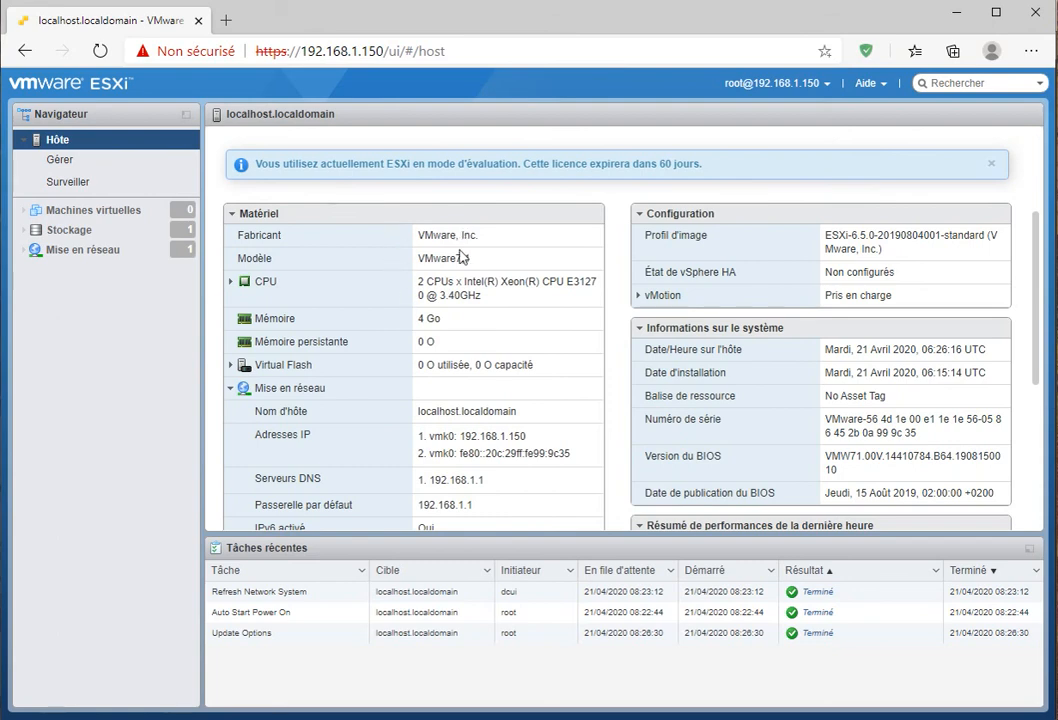
{"action": "scroll", "coordinate": [436, 280], "scroll_direction": "down", "scroll_amount": 1}
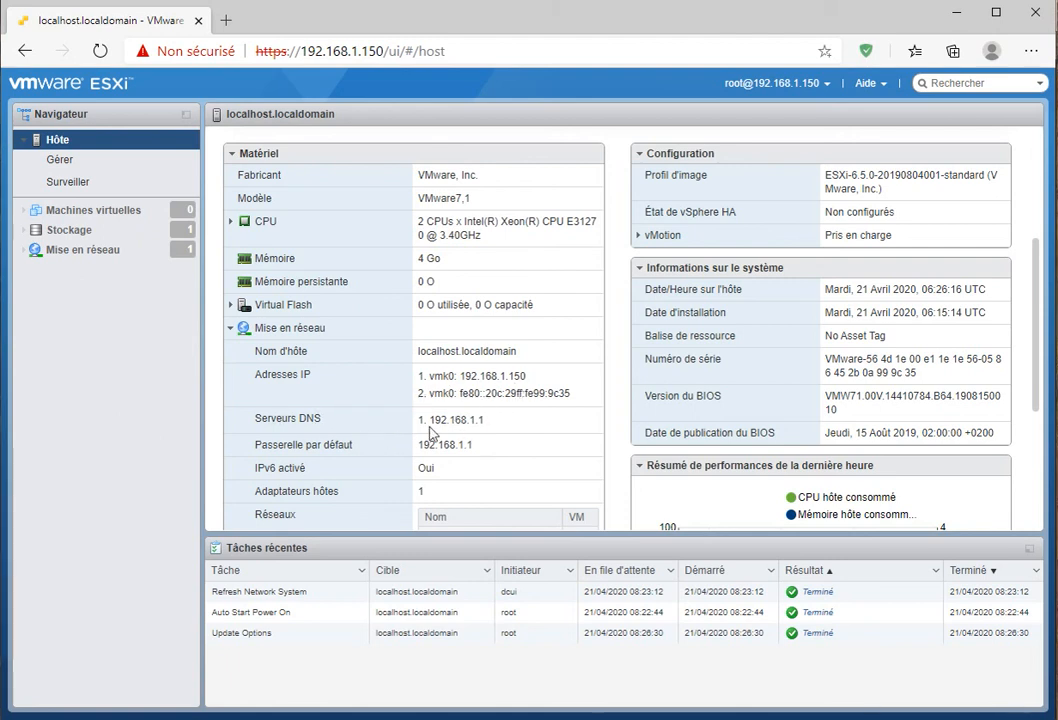
{"action": "scroll", "coordinate": [449, 390], "scroll_direction": "down", "scroll_amount": 3}
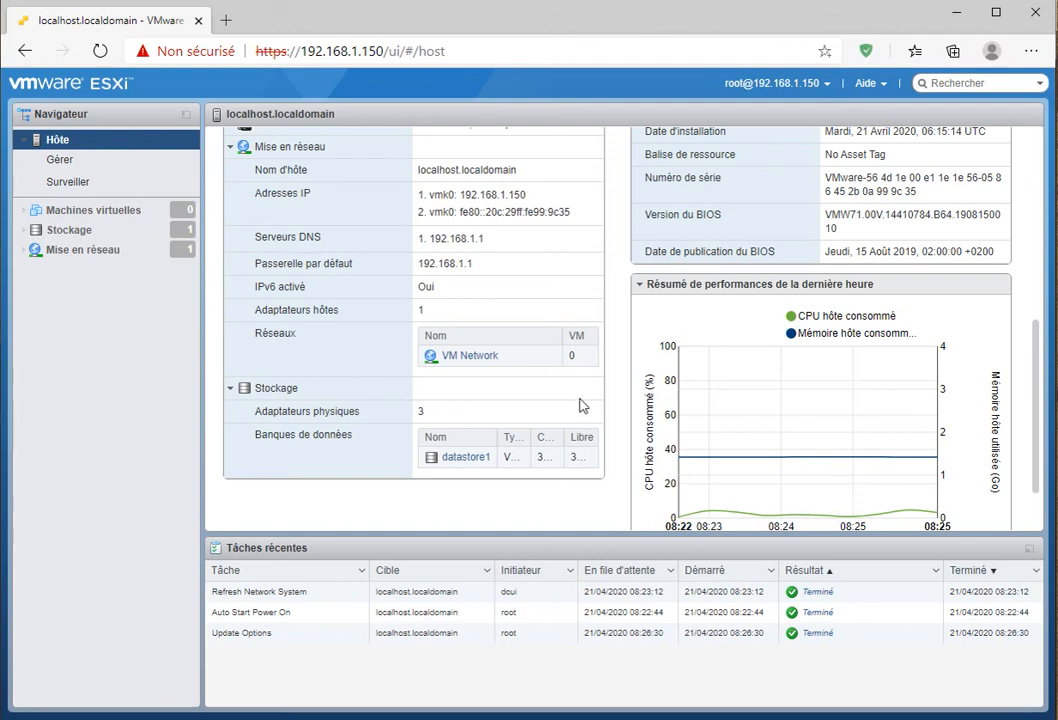
{"action": "scroll", "coordinate": [578, 412], "scroll_direction": "down", "scroll_amount": 1}
{"action": "scroll", "coordinate": [710, 380], "scroll_direction": "up", "scroll_amount": 6}
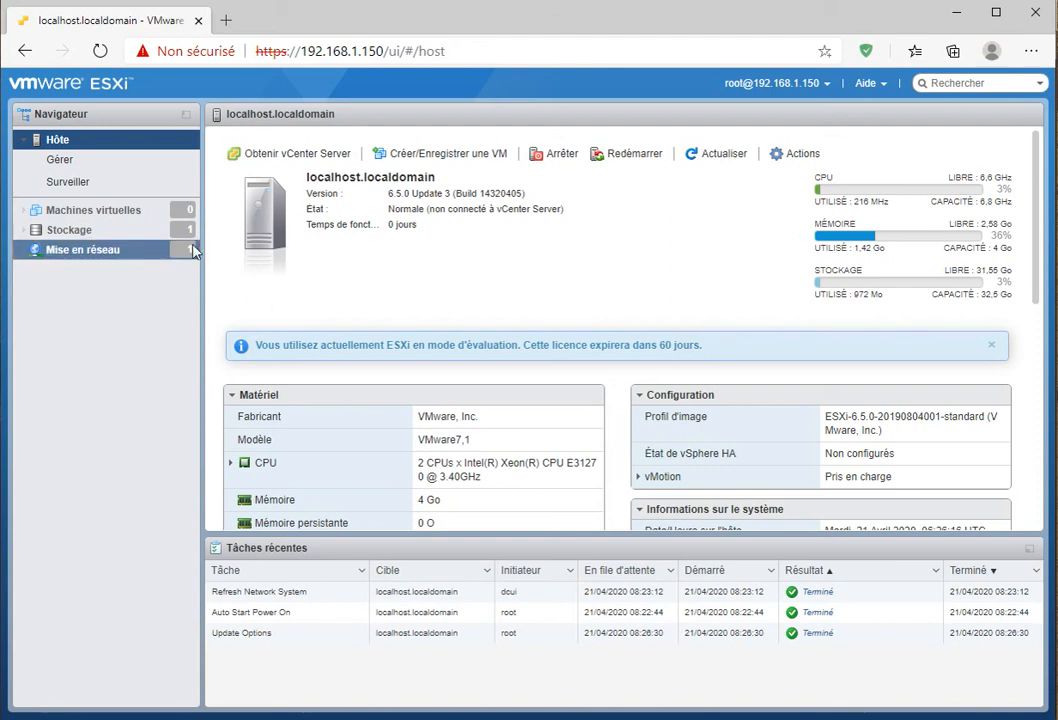
{"action": "left_click", "coordinate": [97, 219]}
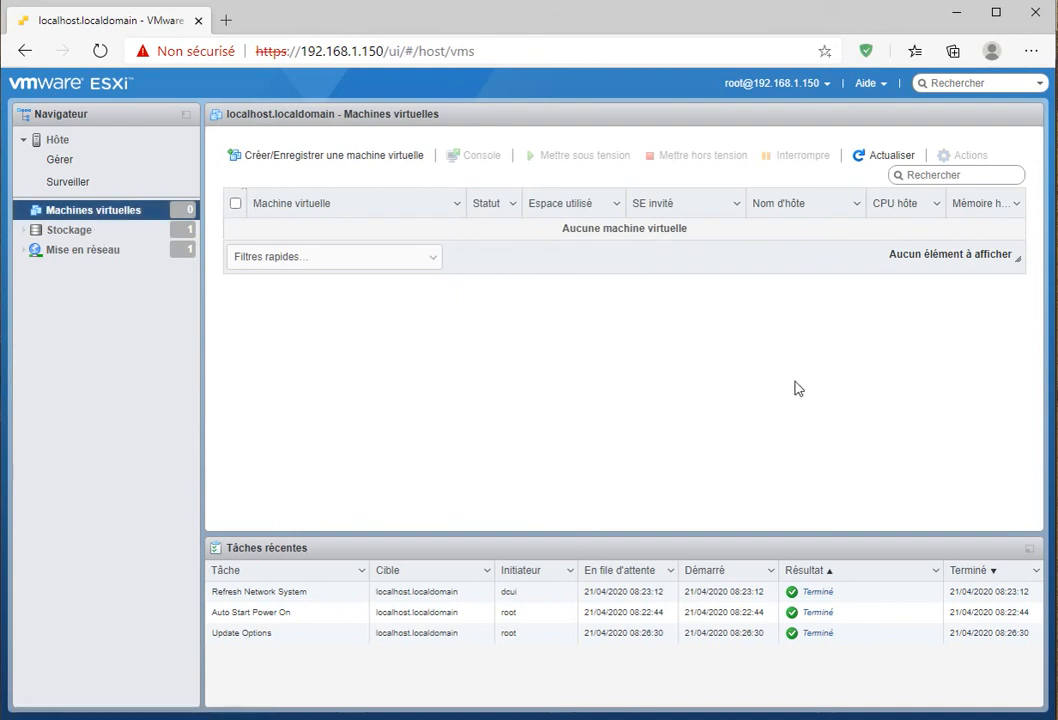
{"action": "left_click", "coordinate": [70, 232]}
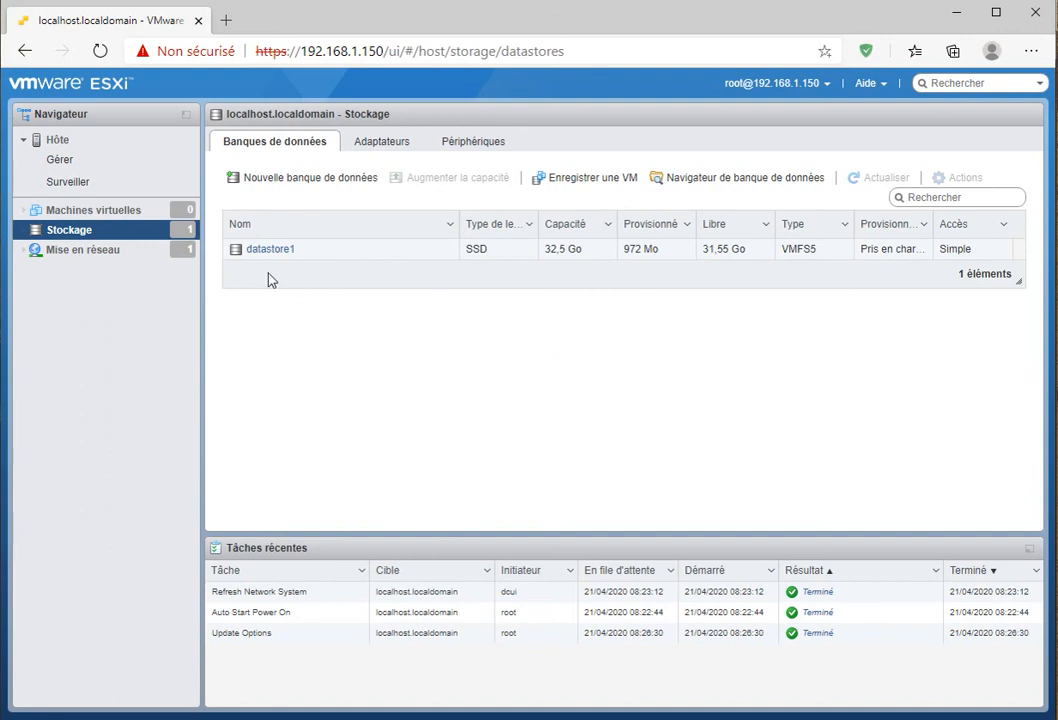
{"action": "left_click", "coordinate": [75, 250]}
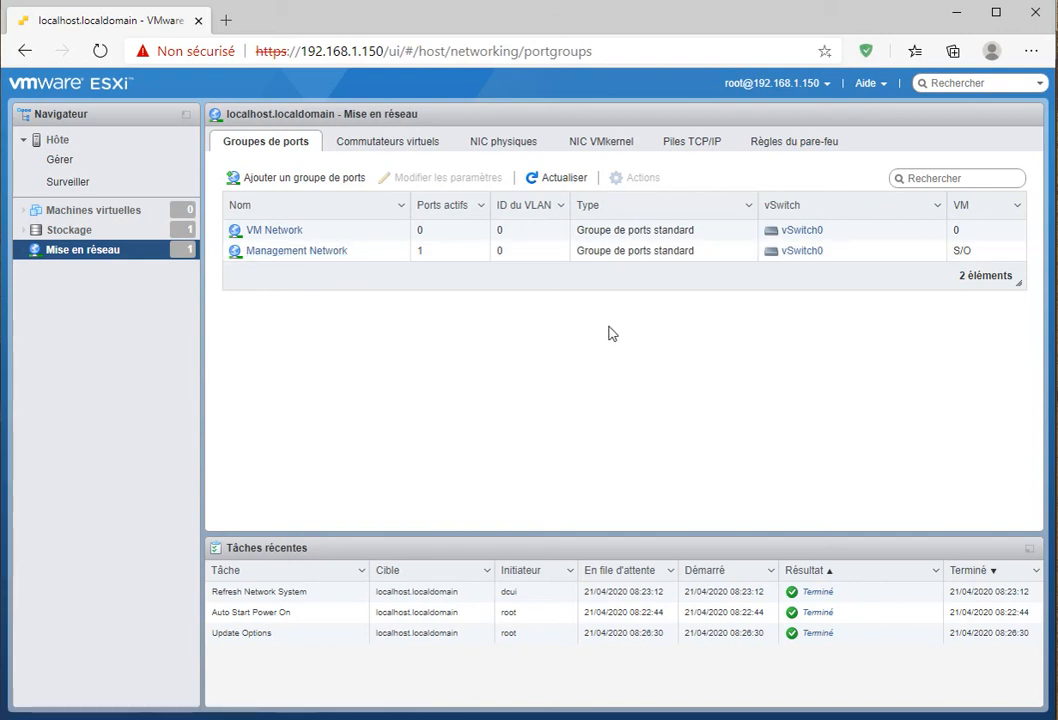
{"action": "left_click", "coordinate": [71, 214]}
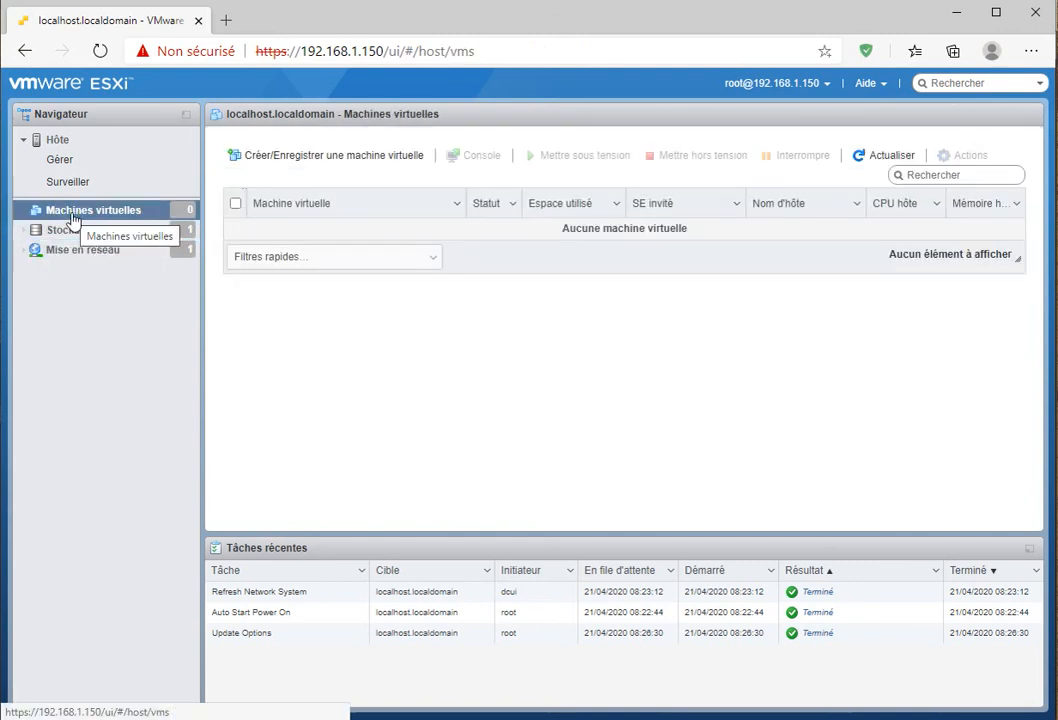
{"action": "left_click", "coordinate": [52, 139]}
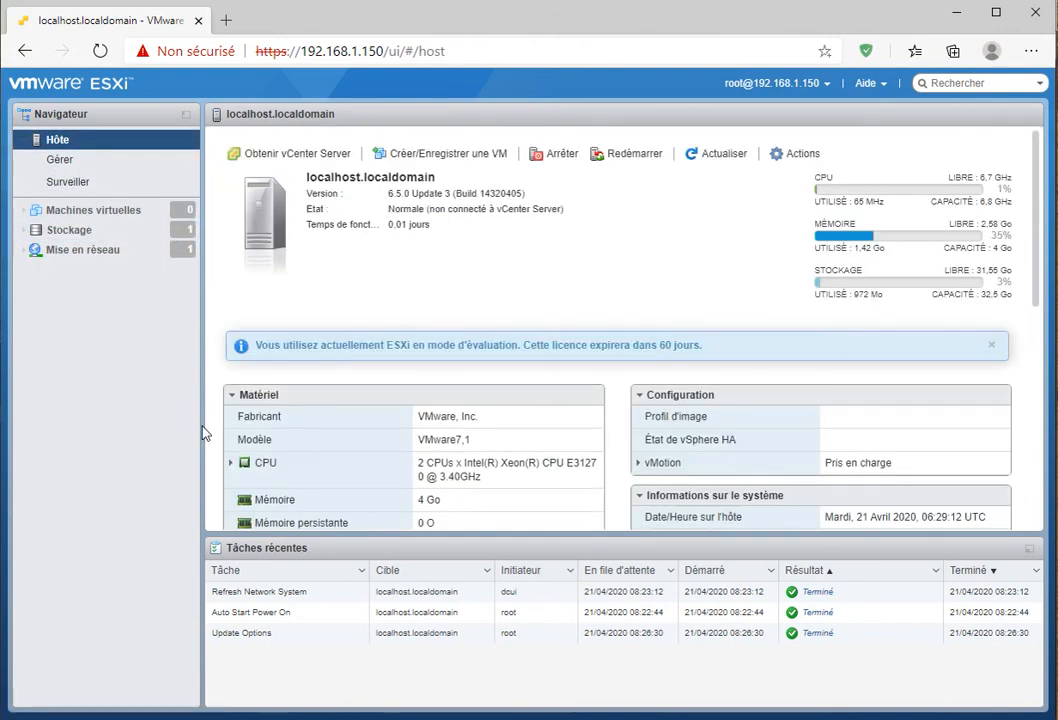